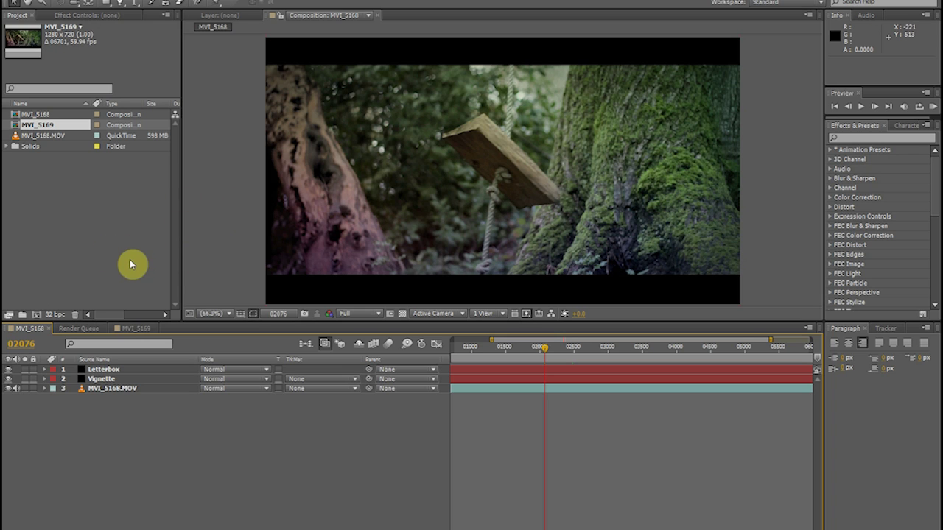
# Step: Create composition MVI_5170 from MVI_5168.MOV and compare it with the MVI_5168 comp
pyautogui.click(22, 137)
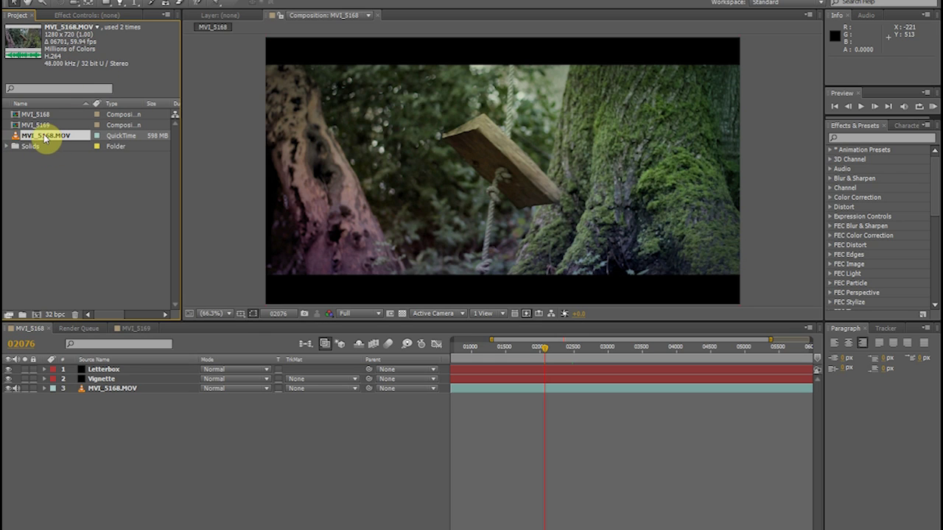
pyautogui.click(37, 316)
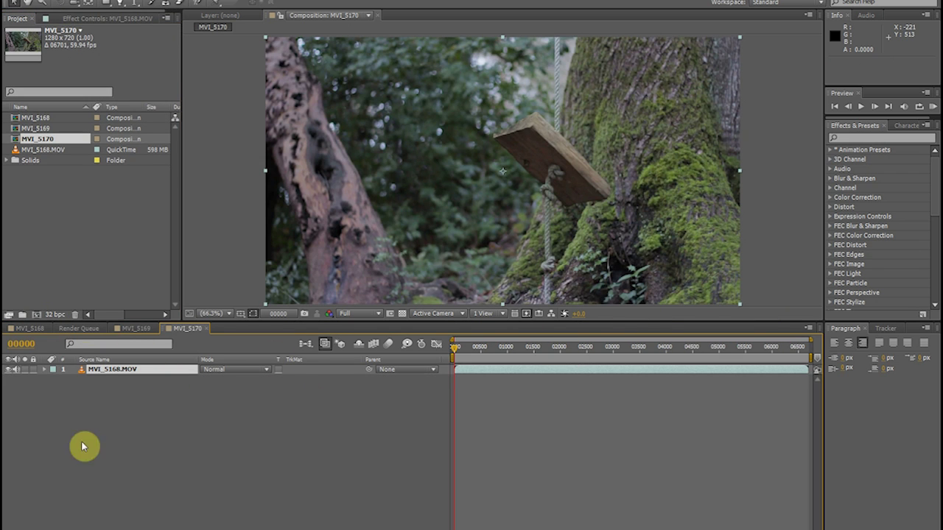
pyautogui.click(26, 332)
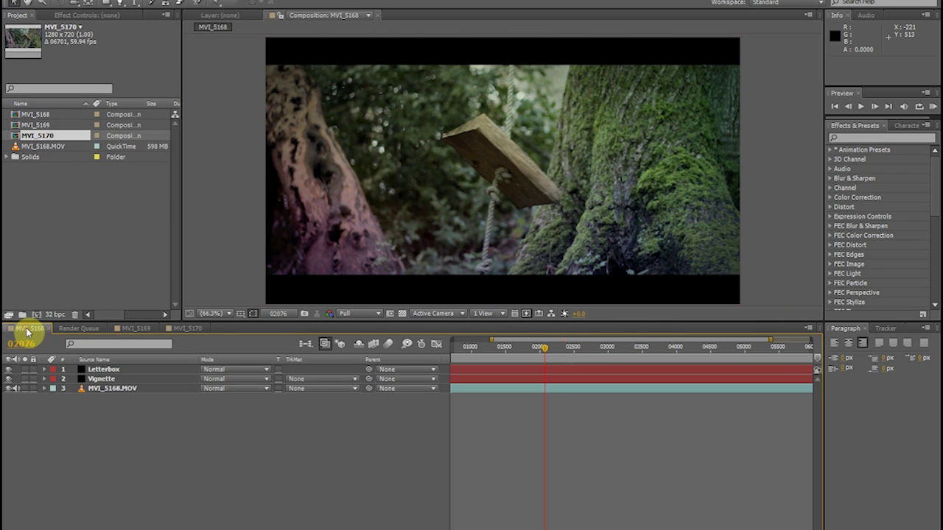
pyautogui.click(177, 330)
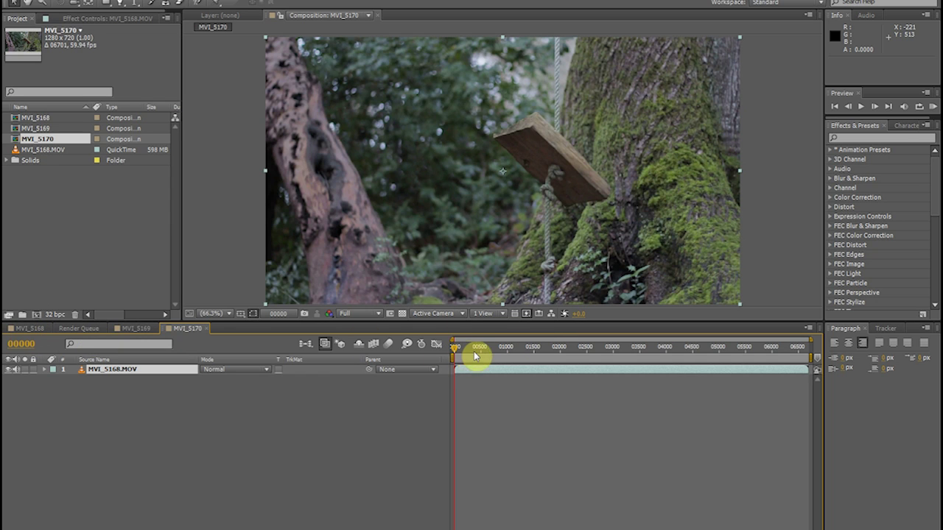
# Step: Scrub the time ruler through the rope swing to pick a frame to grade
pyautogui.click(505, 349)
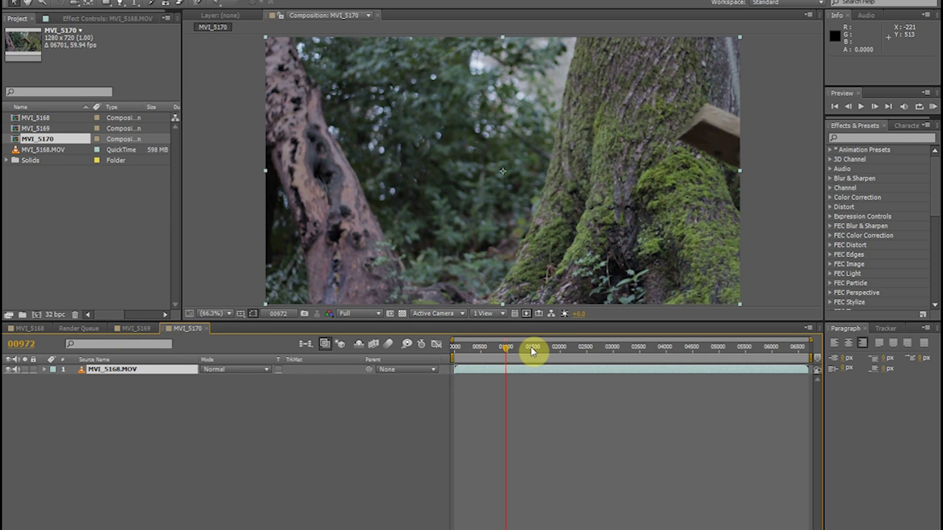
pyautogui.click(510, 350)
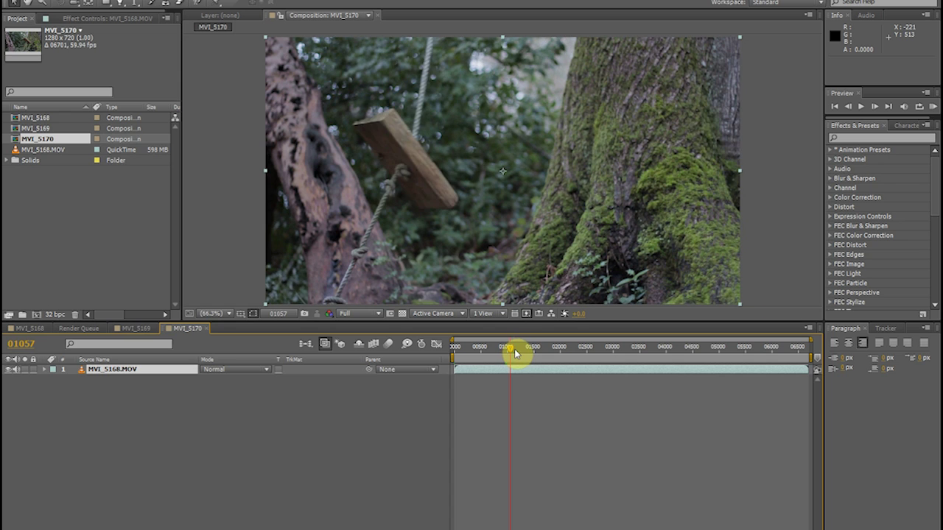
pyautogui.moveTo(515, 354); pyautogui.dragTo(495, 352)
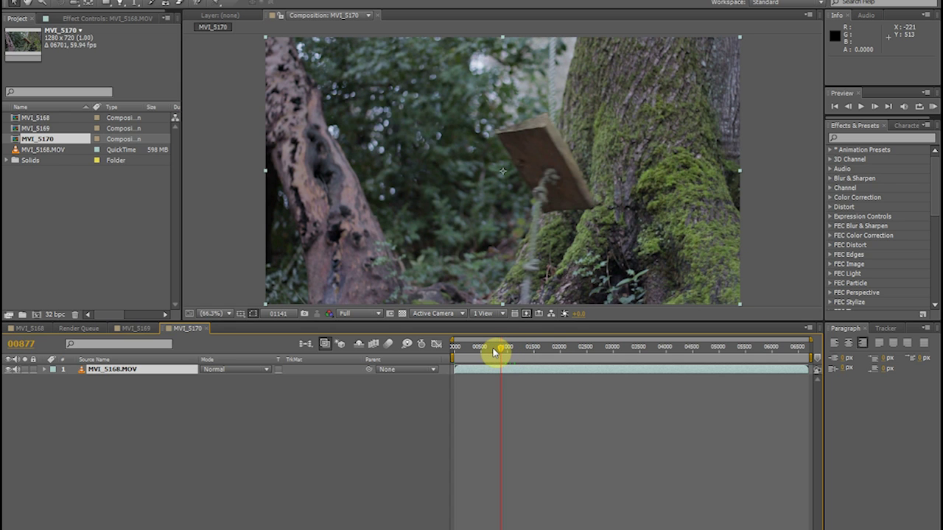
pyautogui.moveTo(494, 352); pyautogui.dragTo(544, 349)
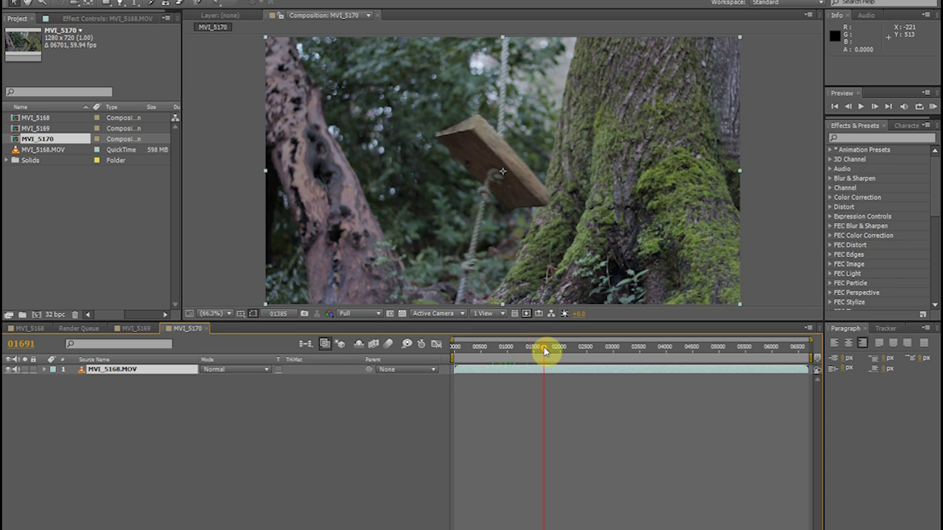
pyautogui.moveTo(533, 347); pyautogui.dragTo(520, 354)
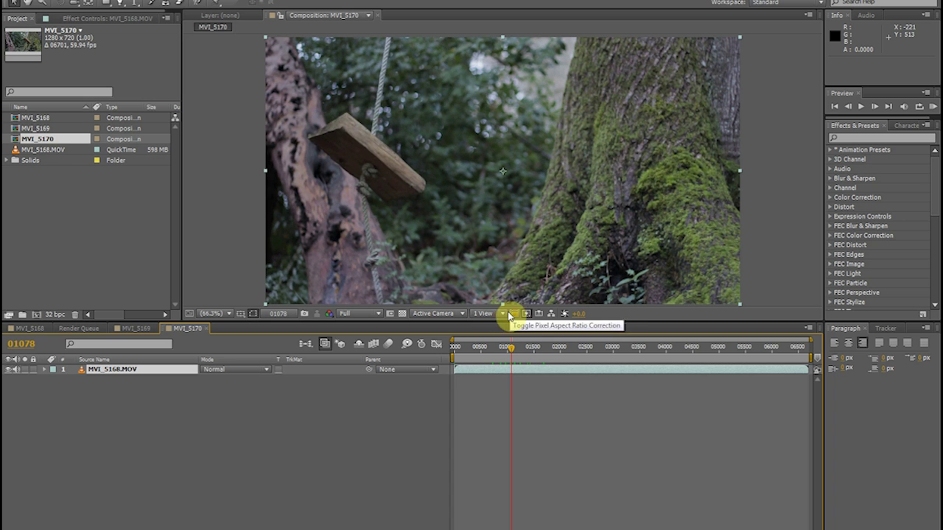
# Step: Apply Brightness & Contrast, found by searching 'brig', to the MVI_5168.MOV layer
pyautogui.click(857, 138)
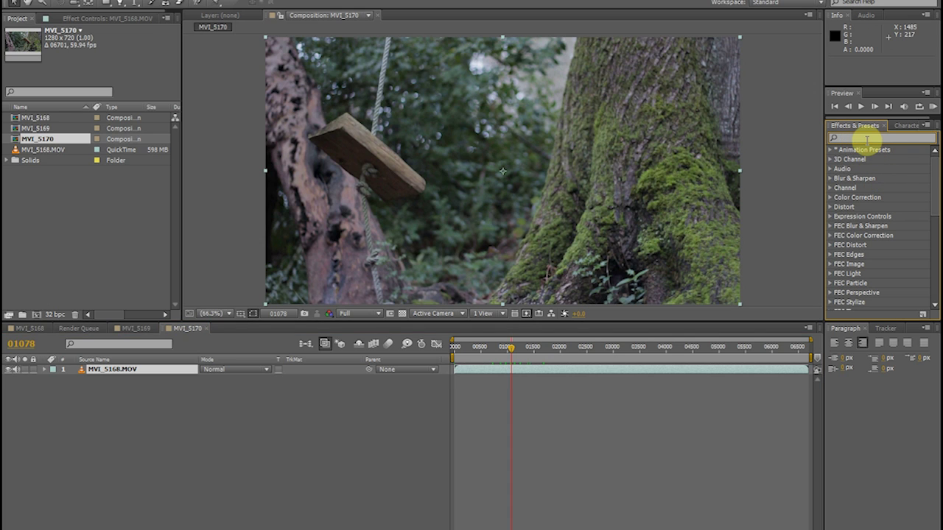
pyautogui.write('bright')
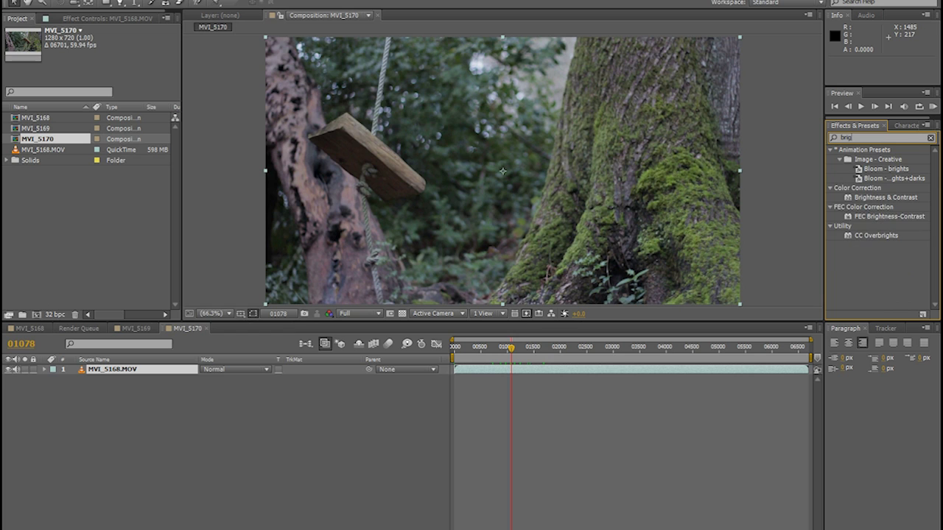
pyautogui.click(867, 198)
pyautogui.moveTo(870, 200); pyautogui.dragTo(121, 371)
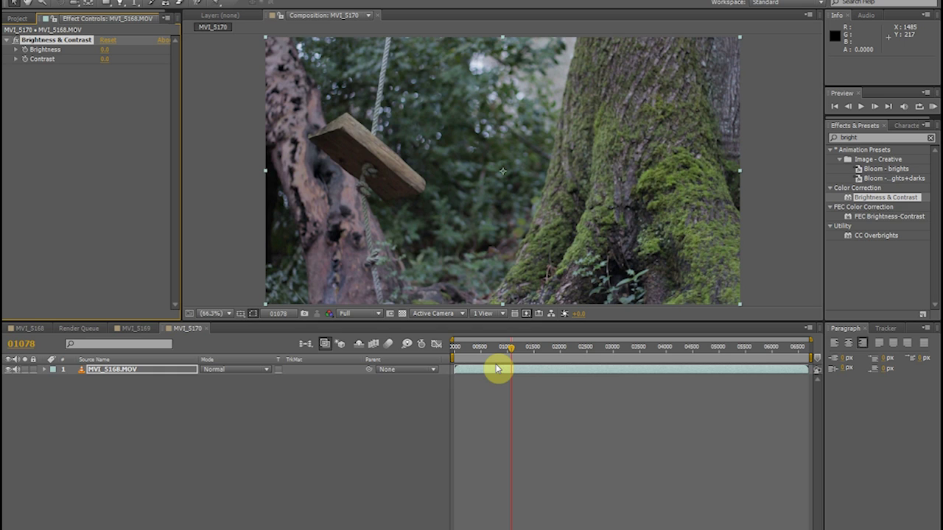
# Step: Try different Contrast values and settle on 9.0, then zoom the view out
pyautogui.click(26, 130)
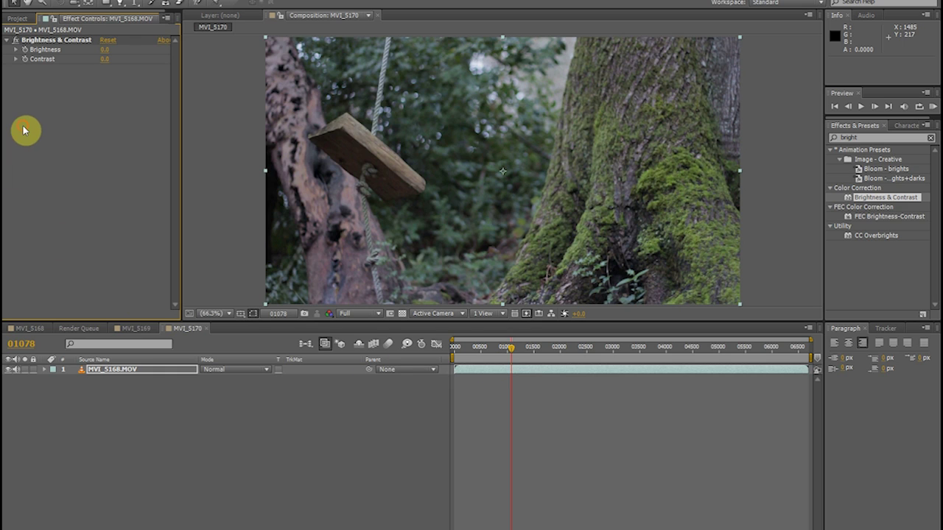
pyautogui.click(104, 59)
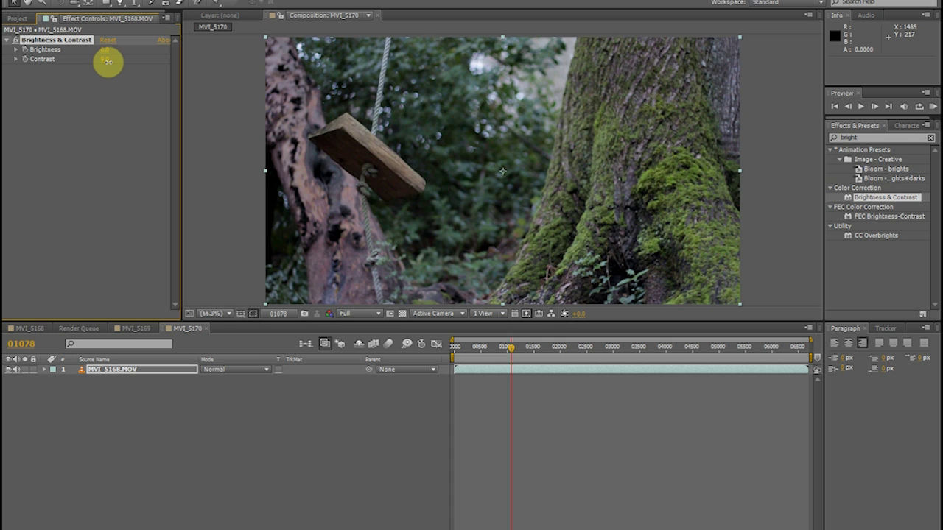
pyautogui.moveTo(101, 57)
pyautogui.mouseDown()
pyautogui.moveTo(359, 195)
pyautogui.moveTo(339, 155)
pyautogui.mouseUp()
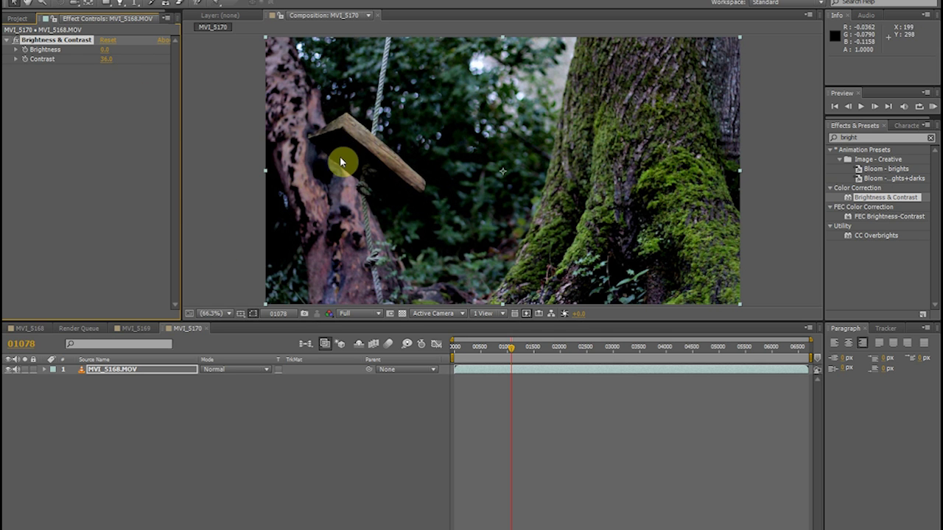
pyautogui.scroll(2, 338, 166)
pyautogui.scroll(-1, 251, 147)
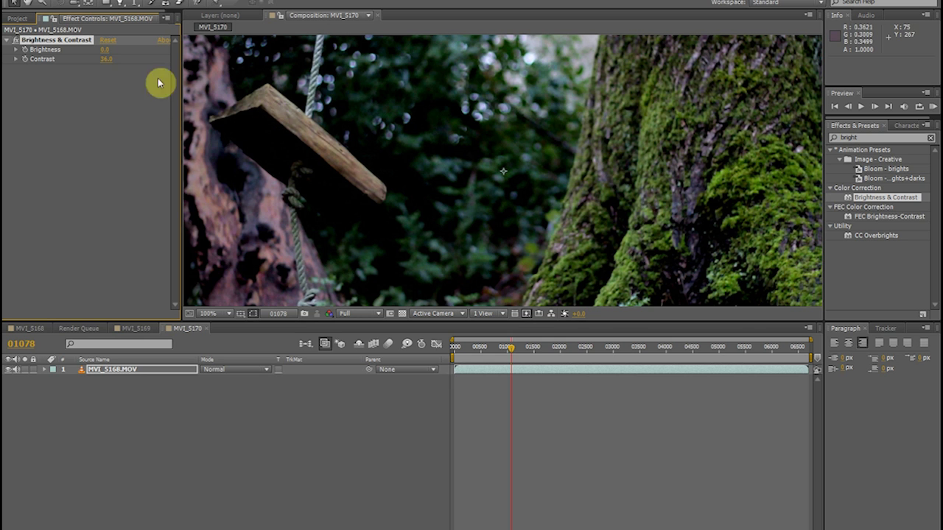
pyautogui.moveTo(103, 58); pyautogui.dragTo(76, 61)
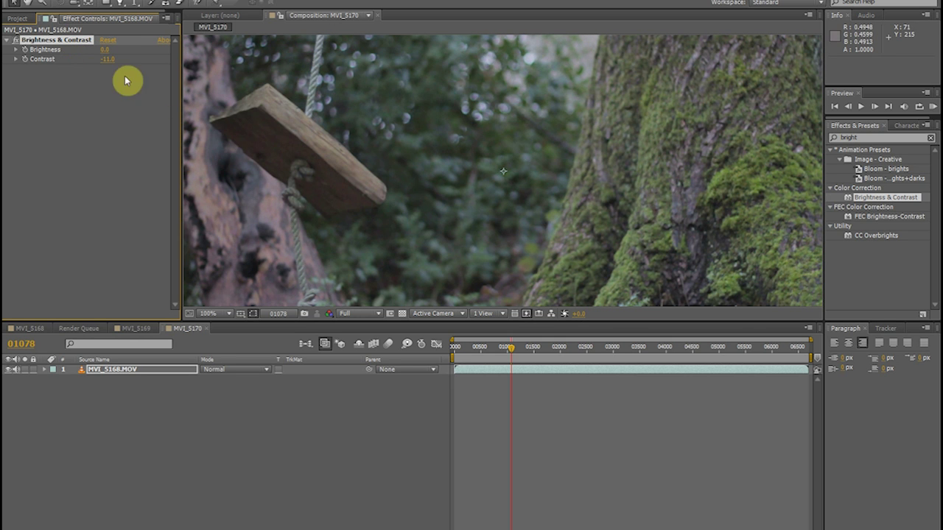
pyautogui.moveTo(109, 64); pyautogui.dragTo(113, 61)
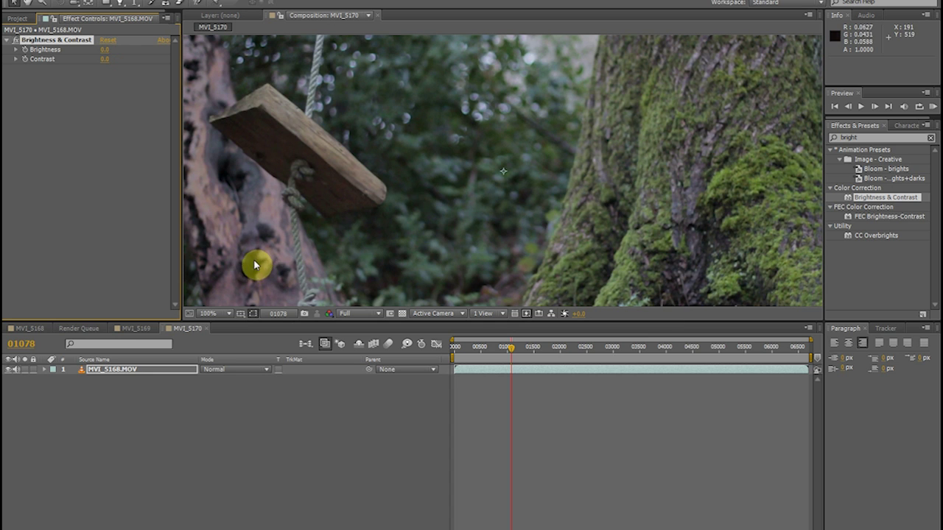
pyautogui.press(',')
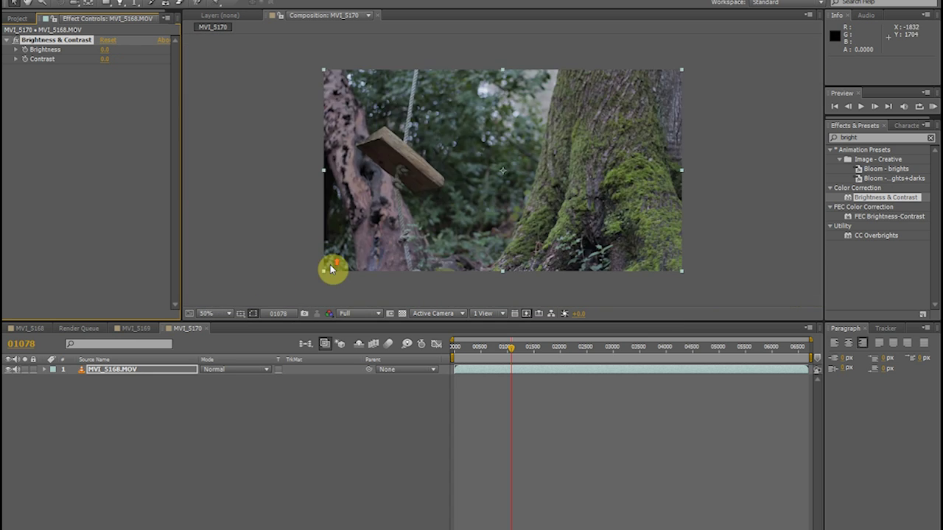
# Step: Fit the composition in the view and set Brightness to -5.0
pyautogui.click(228, 314)
pyautogui.click(231, 337)
pyautogui.click(104, 59)
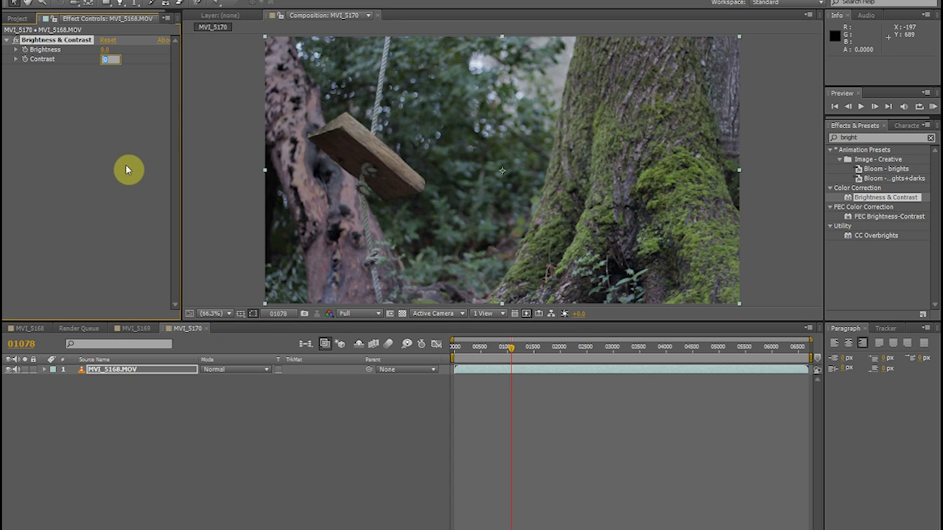
pyautogui.click(124, 133)
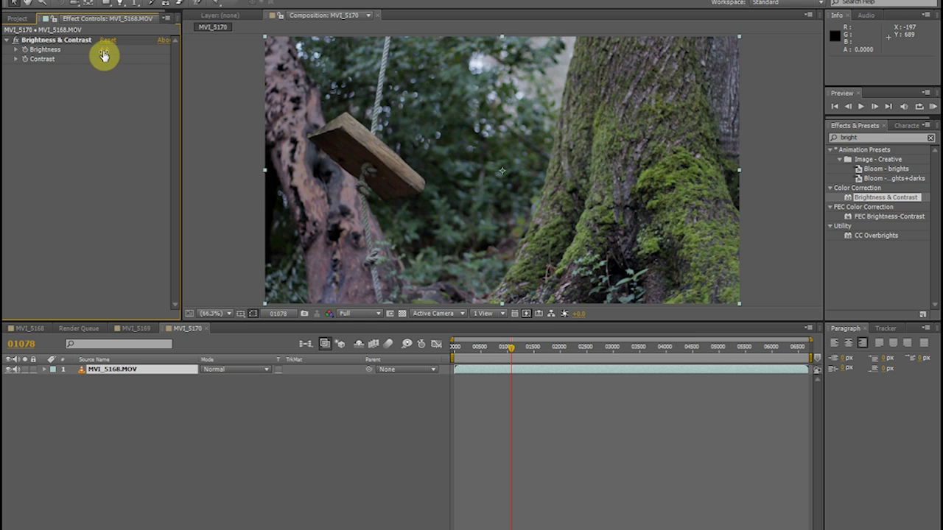
pyautogui.moveTo(99, 47); pyautogui.dragTo(98, 52)
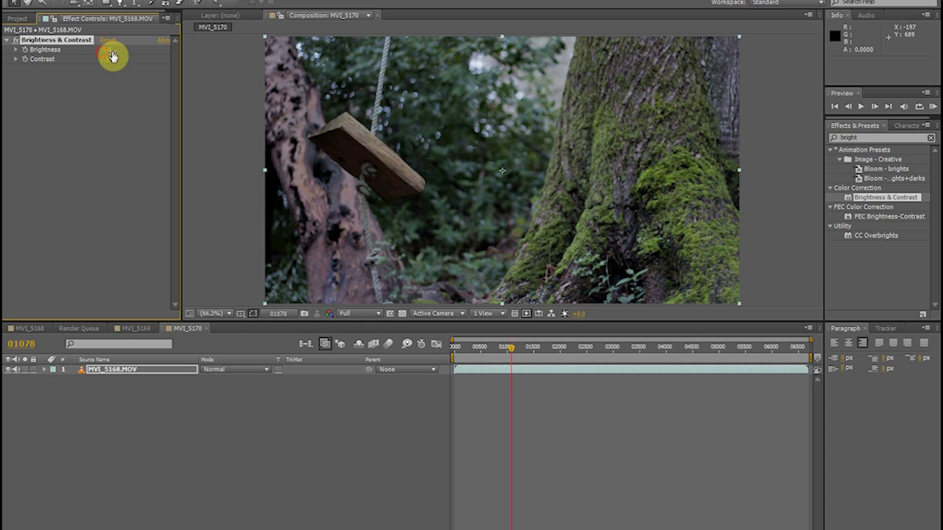
pyautogui.click(103, 51)
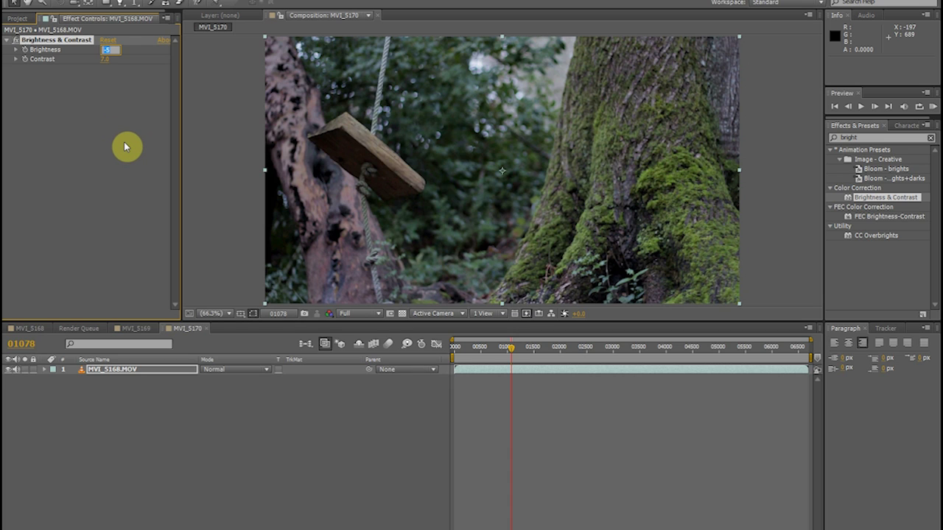
pyautogui.write('-5')
pyautogui.press('Return')
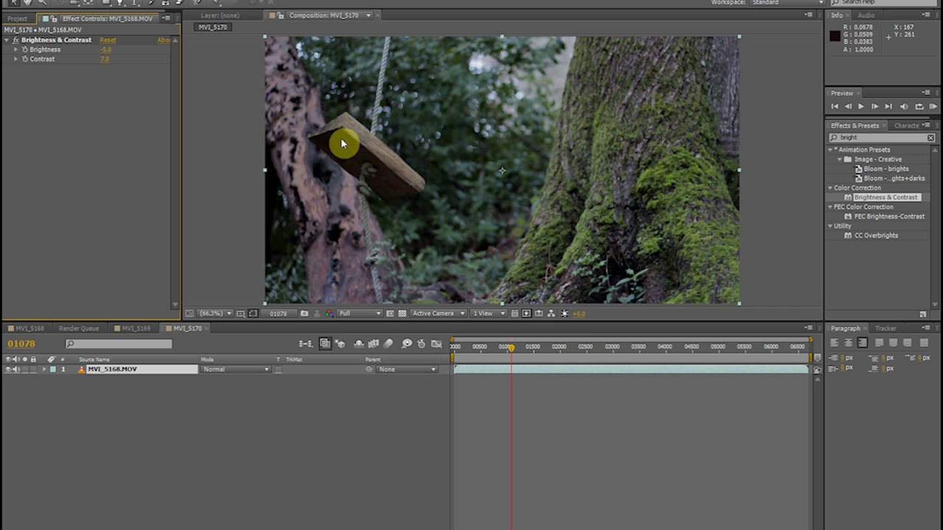
# Step: Lower Contrast from 7.0 to 6.0
pyautogui.click(105, 59)
pyautogui.write('6')
pyautogui.press('Return')
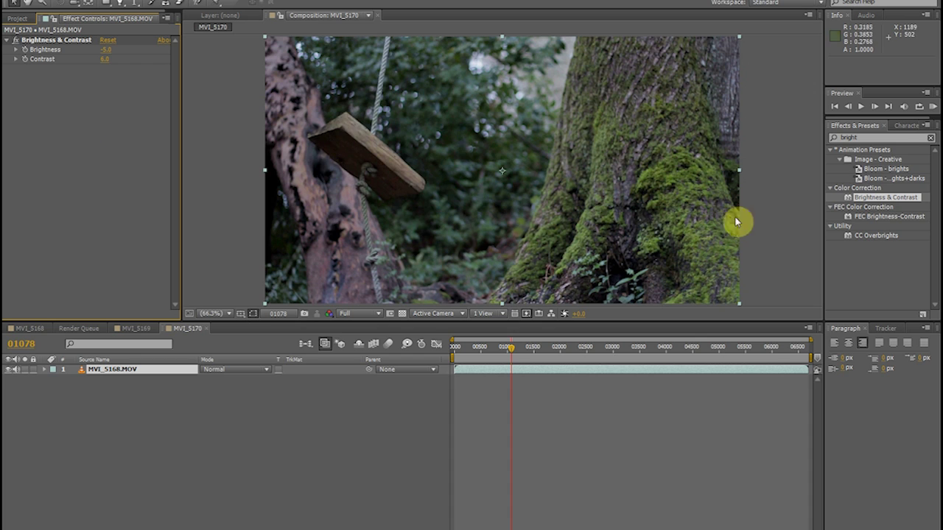
pyautogui.click(860, 138)
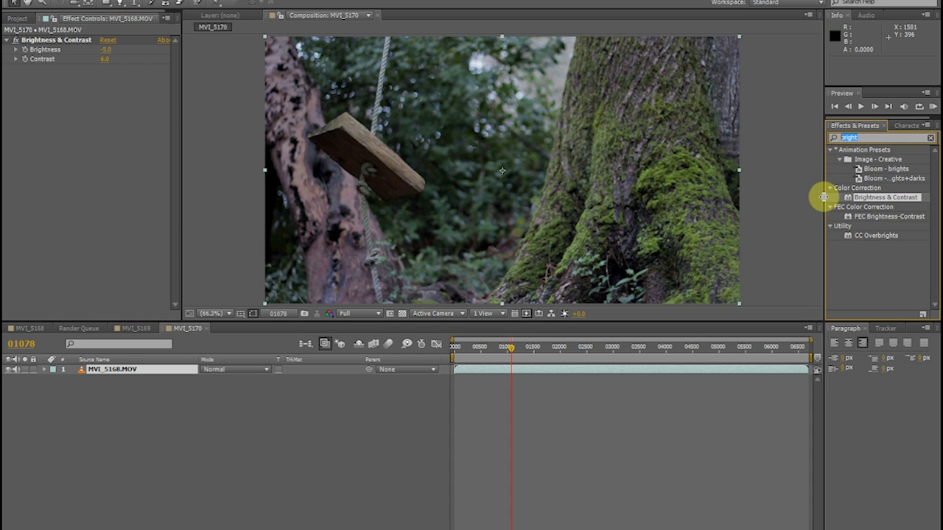
# Step: Apply Hue/Saturation, found by searching 'satu', to the footage layer
pyautogui.write('satu')
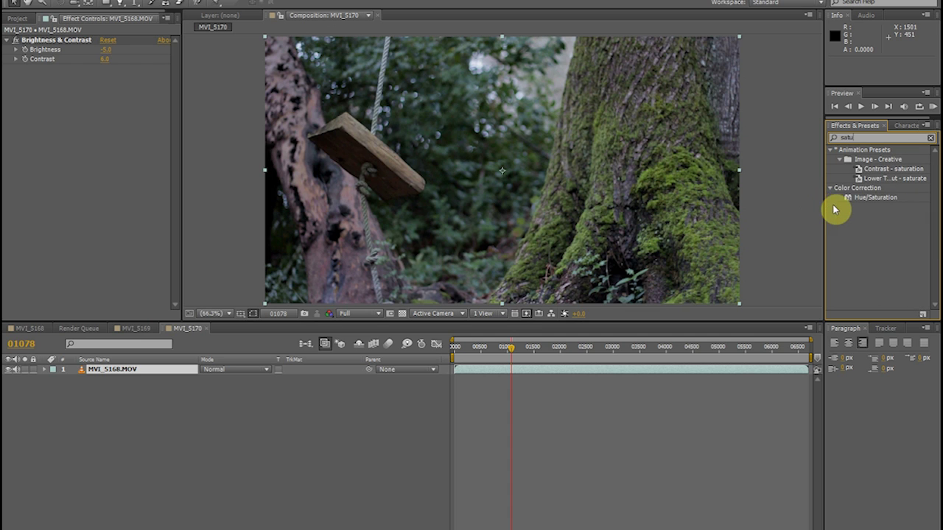
pyautogui.moveTo(872, 197); pyautogui.dragTo(562, 222)
pyautogui.click(61, 259)
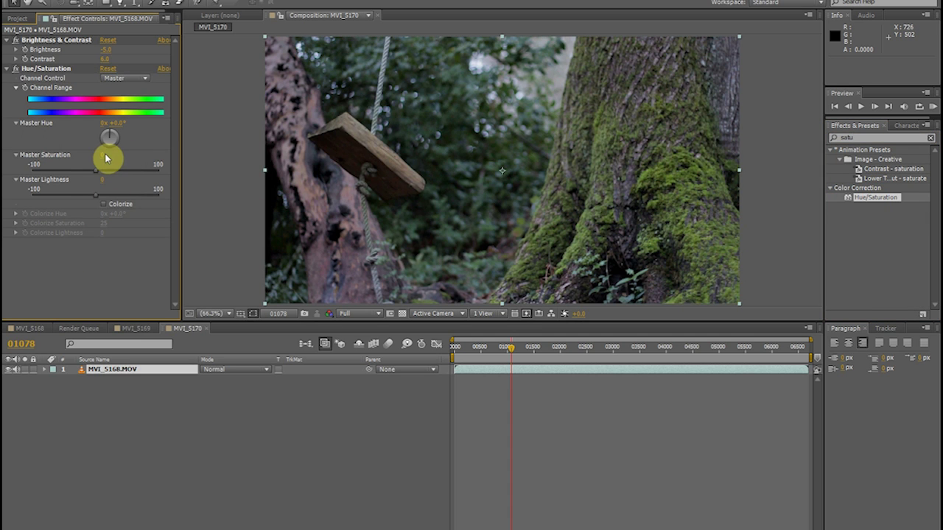
# Step: Set Master Saturation to 3 and collapse Hue/Saturation and Brightness & Contrast
pyautogui.click(105, 157)
pyautogui.write('3')
pyautogui.press('Return')
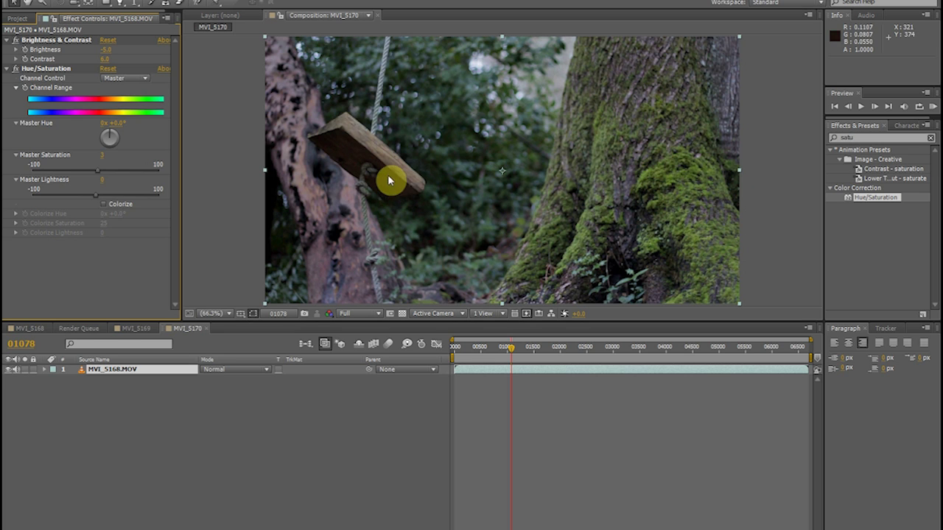
pyautogui.moveTo(103, 167); pyautogui.dragTo(120, 173)
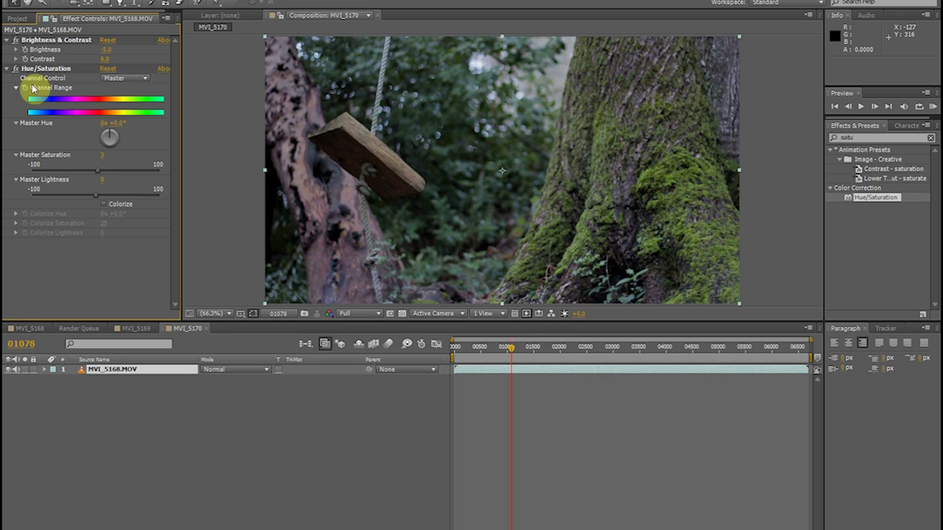
pyautogui.click(7, 69)
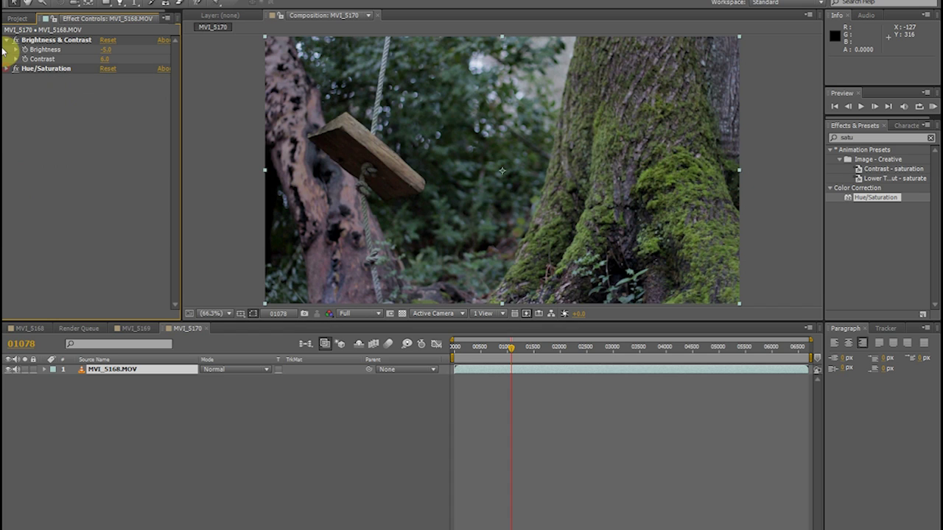
pyautogui.click(6, 39)
# Step: Search 'curves' and apply two Curves effects to the footage
pyautogui.click(857, 138)
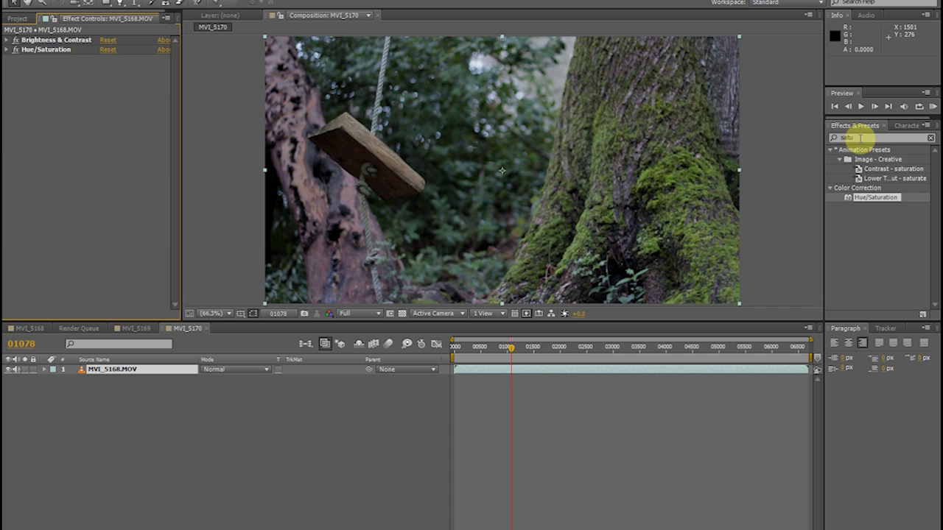
pyautogui.write('c')
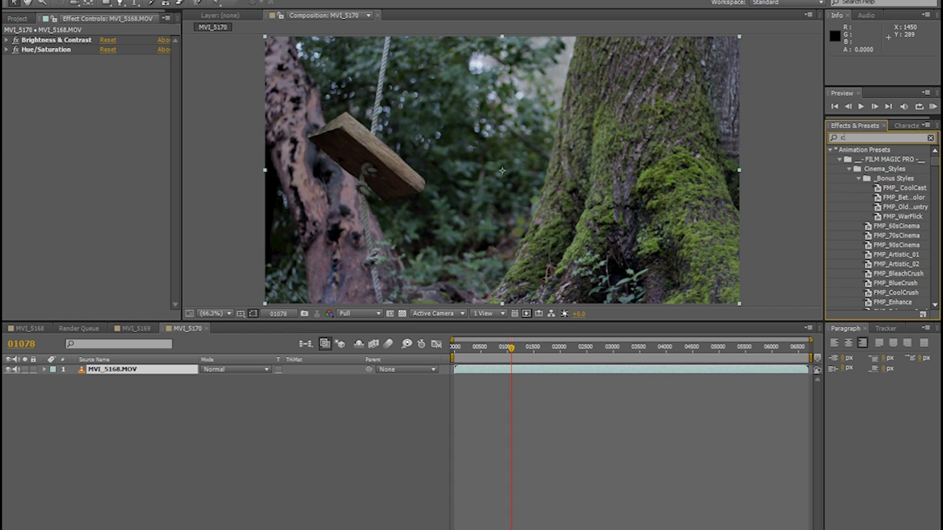
pyautogui.write('urvb')
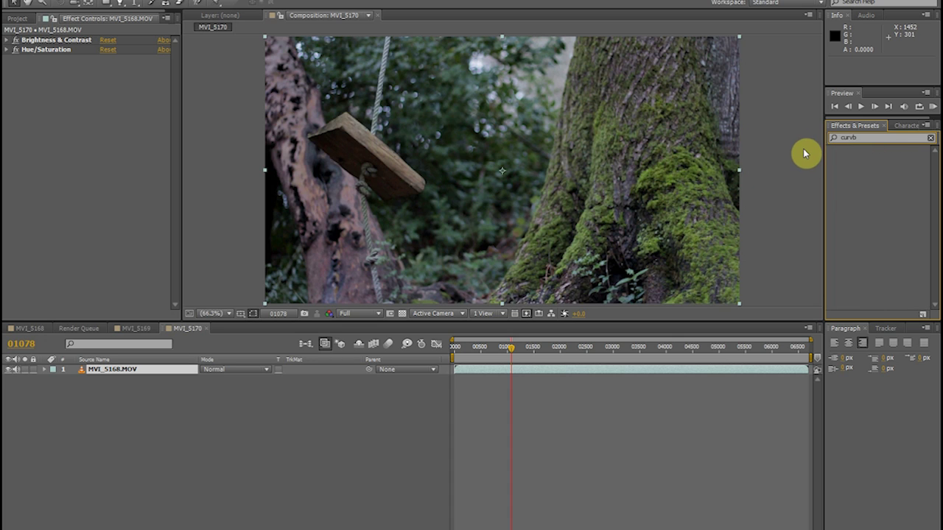
pyautogui.press('BackSpace')
pyautogui.write('es')
pyautogui.click(864, 241)
pyautogui.moveTo(863, 192); pyautogui.dragTo(375, 236)
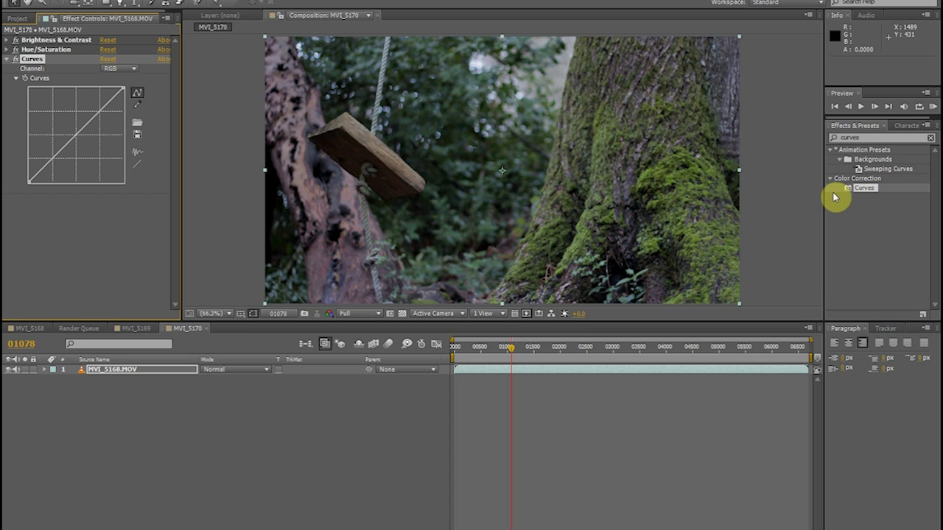
pyautogui.moveTo(852, 194); pyautogui.dragTo(130, 242)
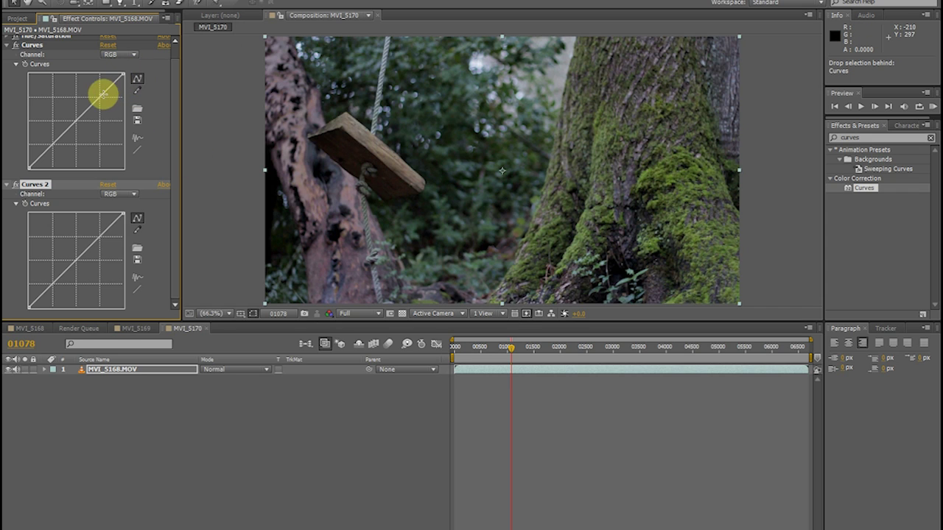
# Step: Raise the first curve's upper point and lower the second curve's shadow point
pyautogui.moveTo(101, 94); pyautogui.dragTo(103, 94)
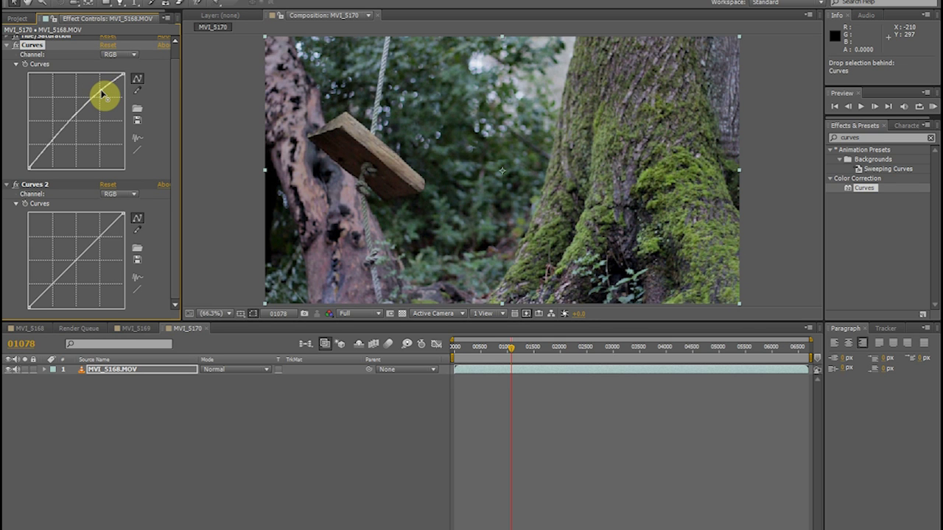
pyautogui.moveTo(102, 93)
pyautogui.mouseDown()
pyautogui.moveTo(112, 78)
pyautogui.moveTo(99, 78)
pyautogui.moveTo(103, 90)
pyautogui.mouseUp()
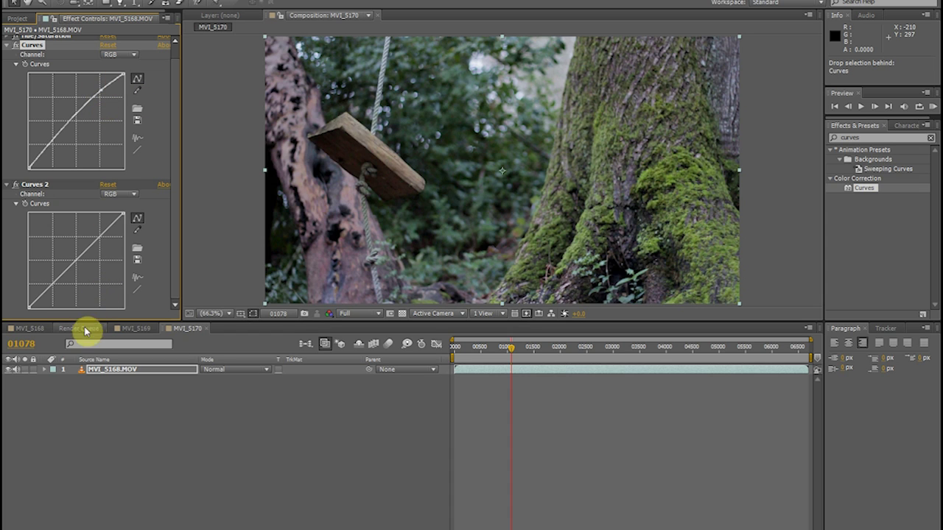
pyautogui.moveTo(52, 284); pyautogui.dragTo(56, 293)
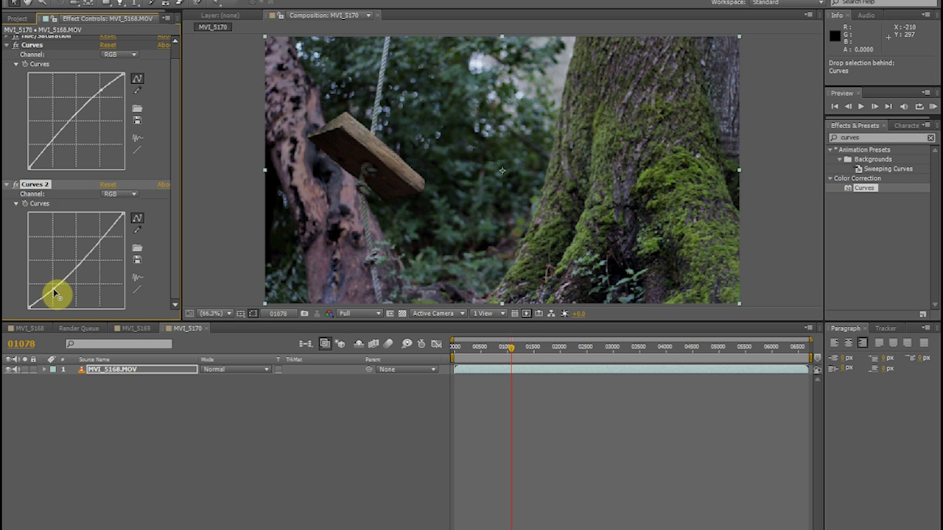
pyautogui.moveTo(53, 292); pyautogui.dragTo(149, 288)
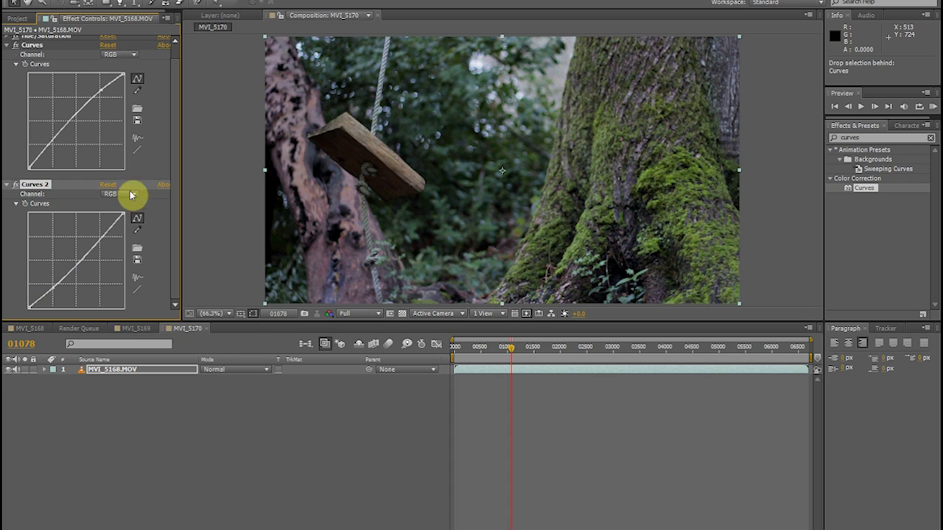
# Step: Switch the first Curves to the Green channel and boost the green midtones
pyautogui.click(130, 55)
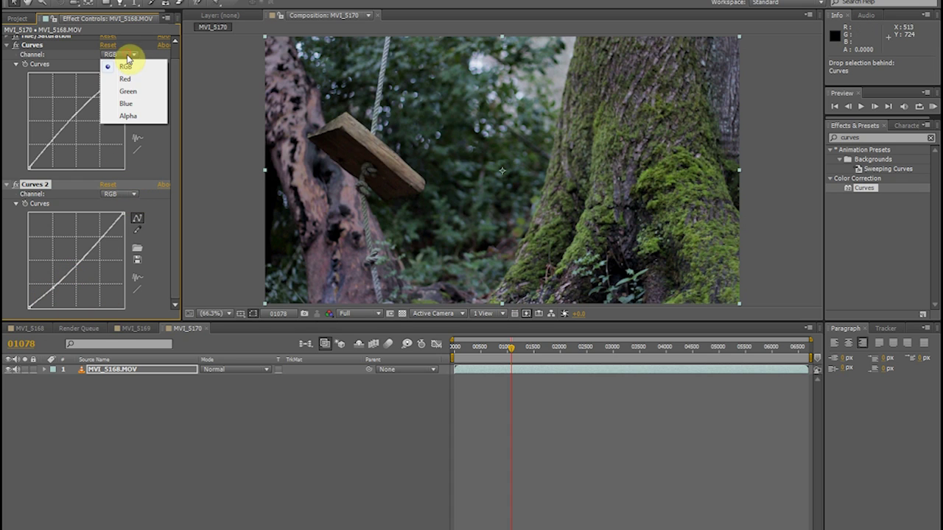
pyautogui.click(128, 102)
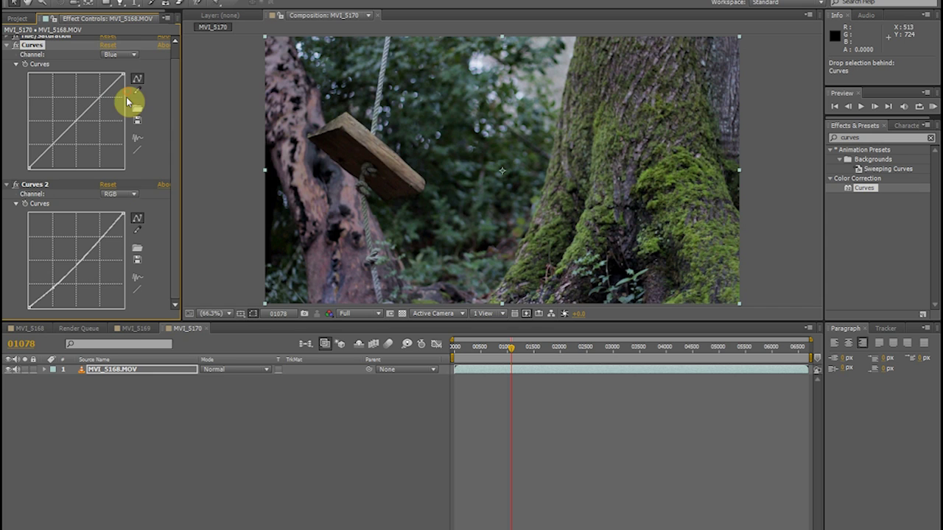
pyautogui.click(131, 55)
pyautogui.click(127, 91)
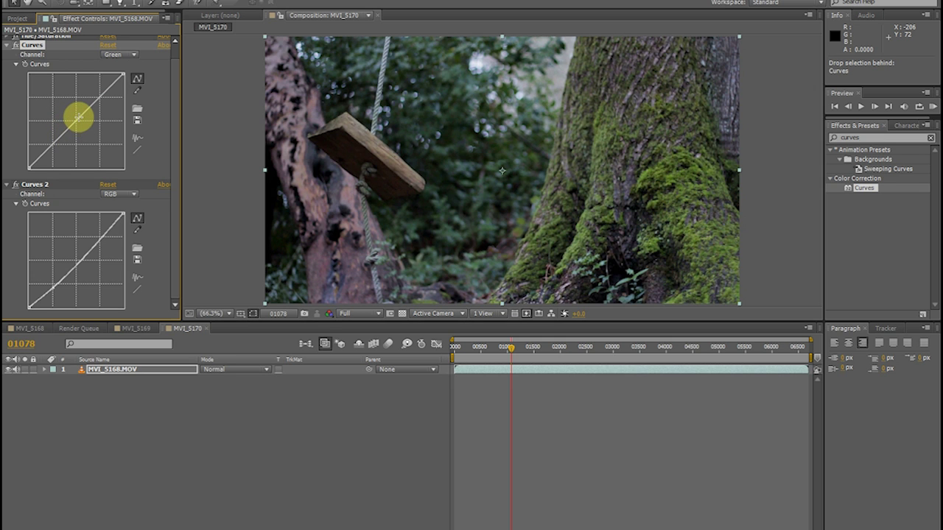
pyautogui.moveTo(75, 119)
pyautogui.mouseDown()
pyautogui.moveTo(59, 110)
pyautogui.moveTo(80, 139)
pyautogui.moveTo(99, 131)
pyautogui.moveTo(63, 111)
pyautogui.moveTo(78, 134)
pyautogui.moveTo(75, 122)
pyautogui.mouseUp()
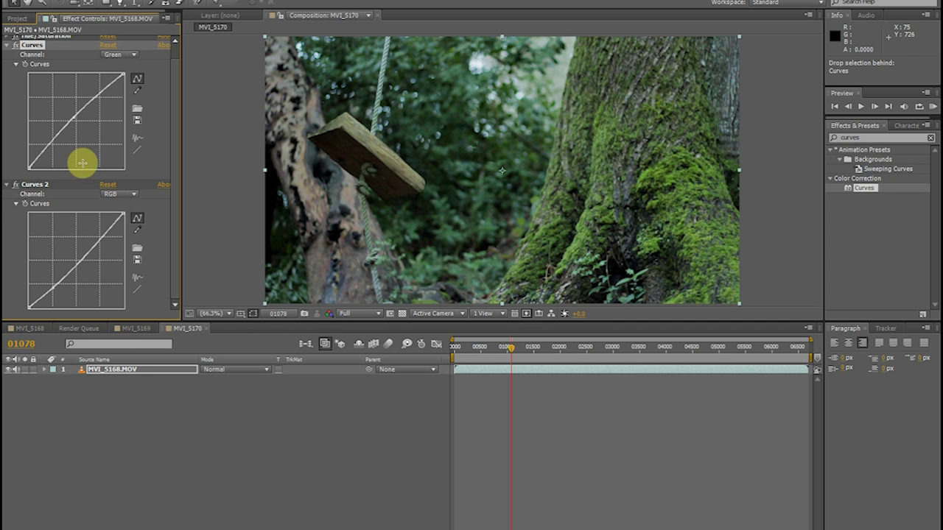
# Step: Pull Curves 2's Green channel slightly down and reduce red in the first Curves
pyautogui.click(117, 195)
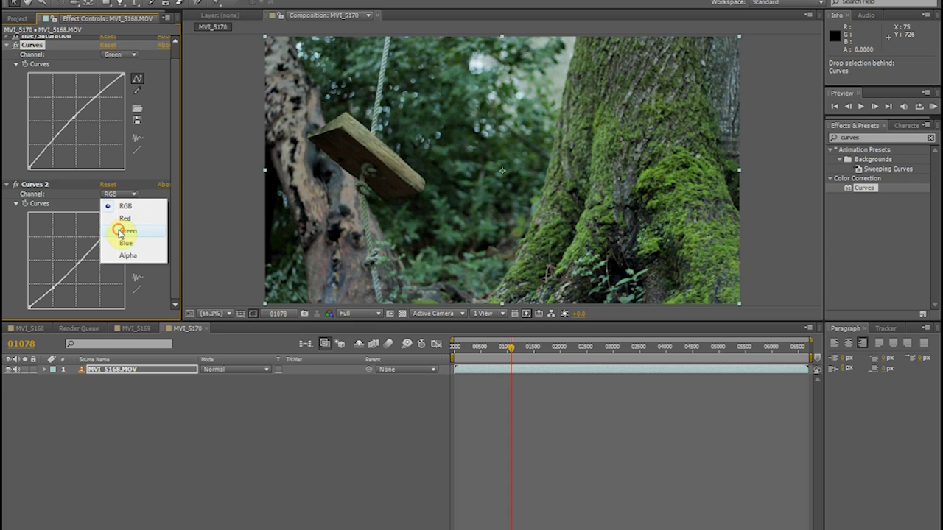
pyautogui.click(120, 232)
pyautogui.moveTo(76, 260); pyautogui.dragTo(126, 262)
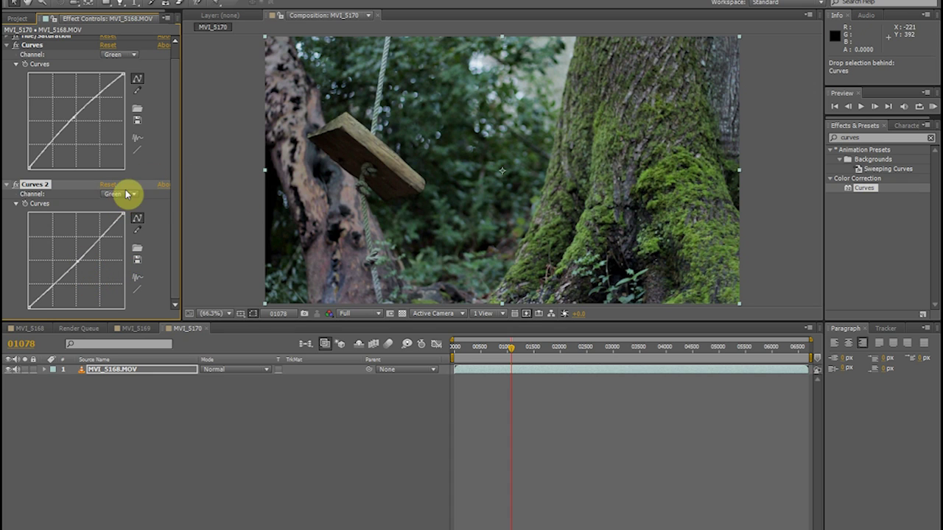
pyautogui.click(119, 55)
pyautogui.click(127, 79)
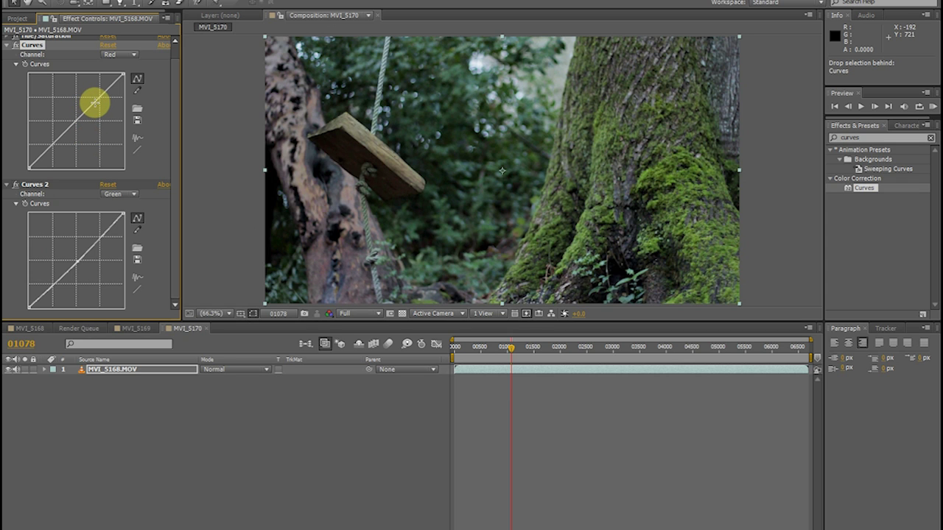
pyautogui.moveTo(94, 103); pyautogui.dragTo(345, 265)
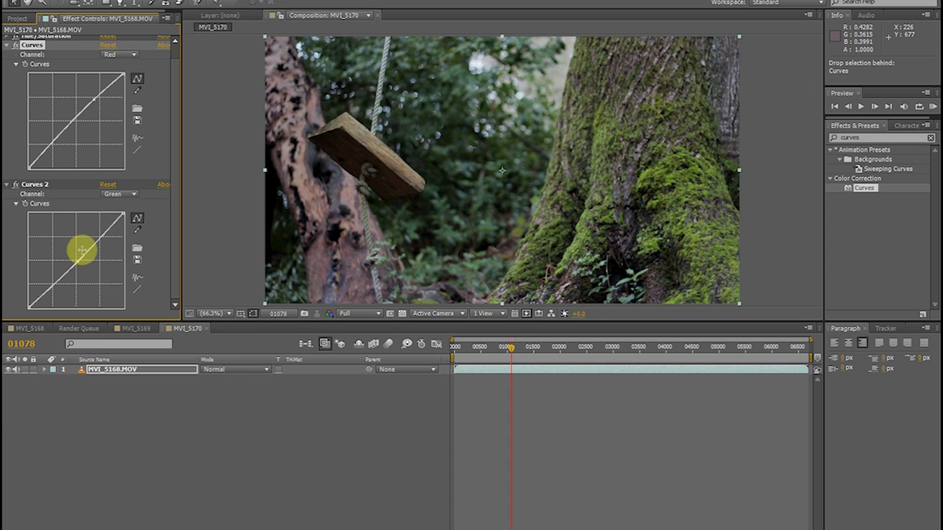
# Step: Lower Curves 2's Blue channel slightly, then collapse both Curves effects
pyautogui.click(121, 194)
pyautogui.click(126, 247)
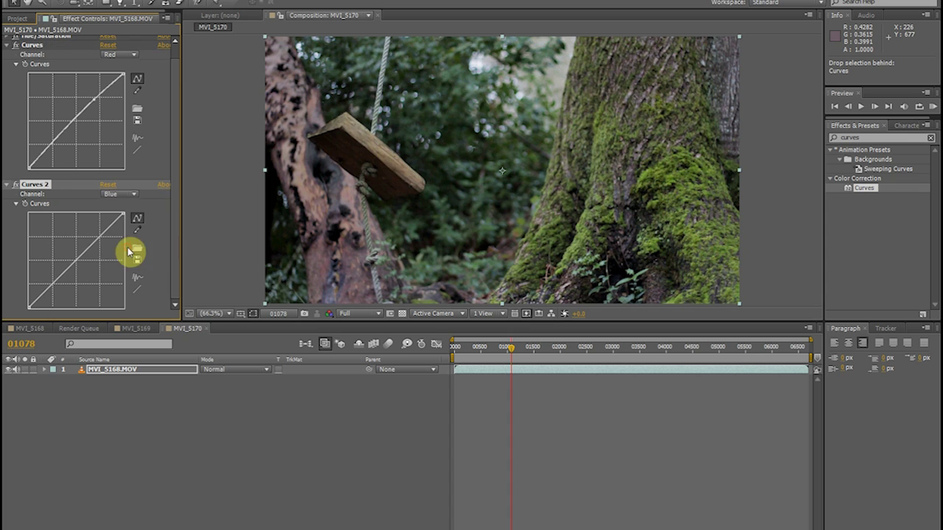
pyautogui.moveTo(77, 259); pyautogui.dragTo(80, 266)
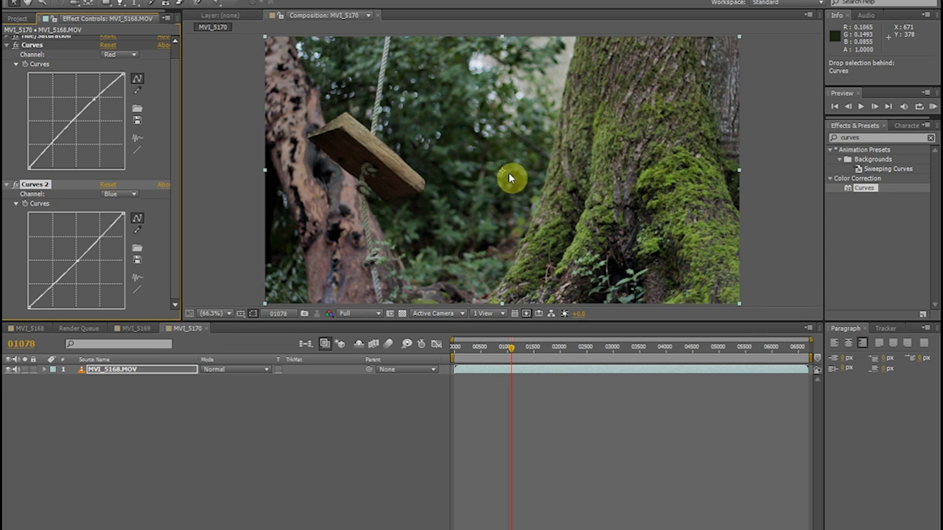
pyautogui.click(7, 185)
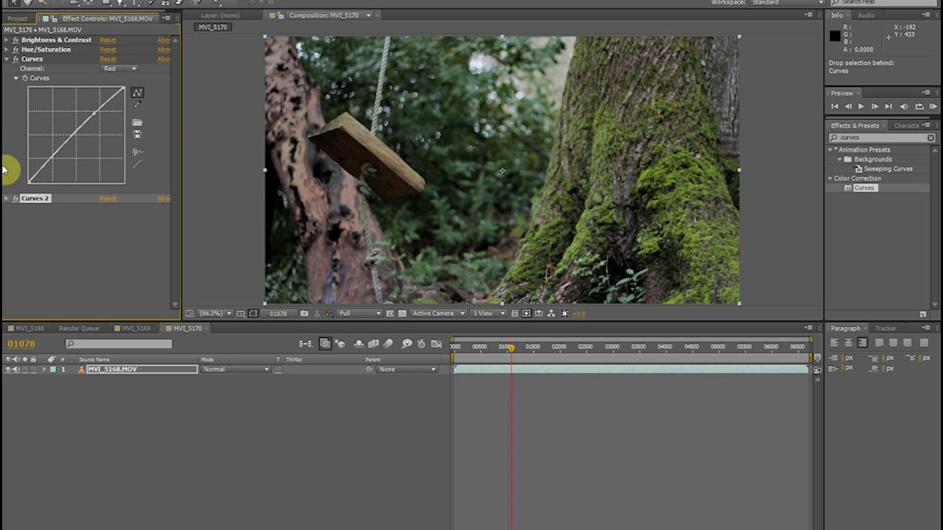
pyautogui.click(6, 59)
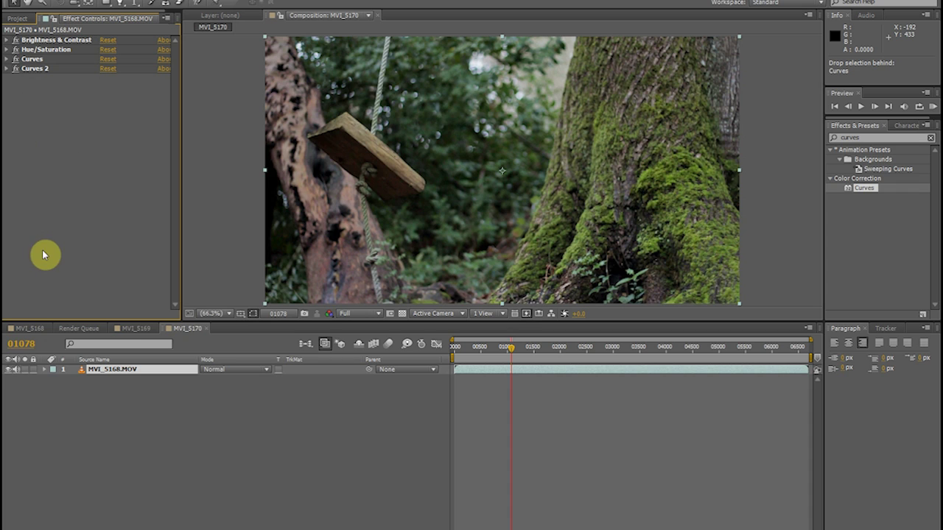
# Step: Create a black, comp-sized solid layer named 'Vignette' from the timeline's New > Solid menu
pyautogui.rightClick(174, 407)
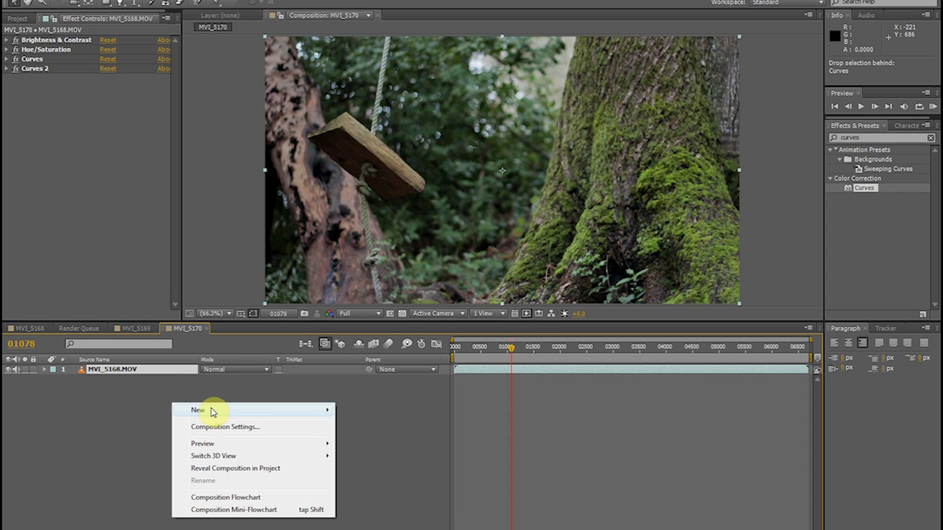
pyautogui.moveTo(213, 409)
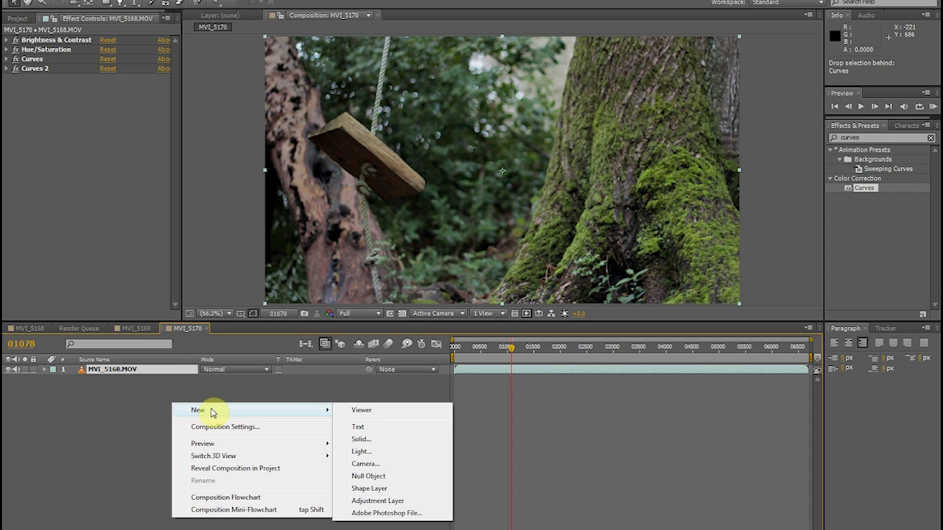
pyautogui.click(406, 440)
pyautogui.click(317, 374)
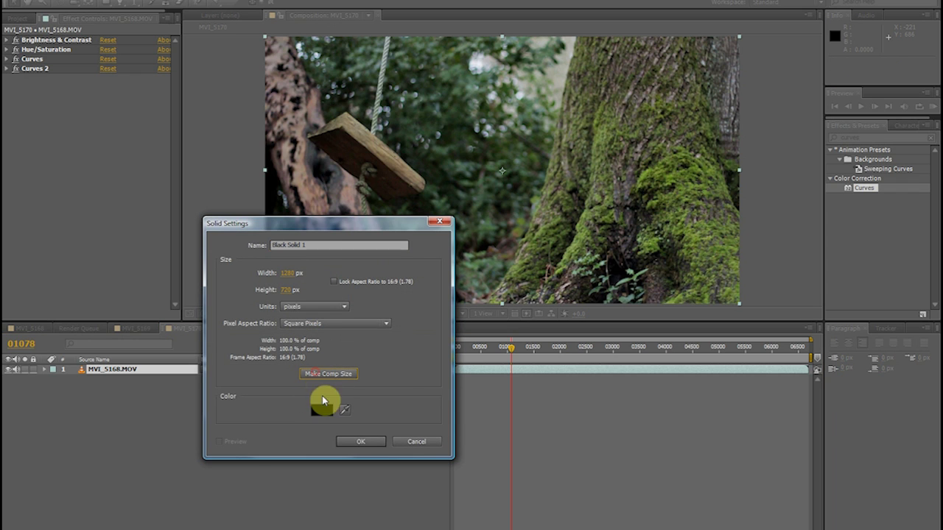
pyautogui.click(329, 247)
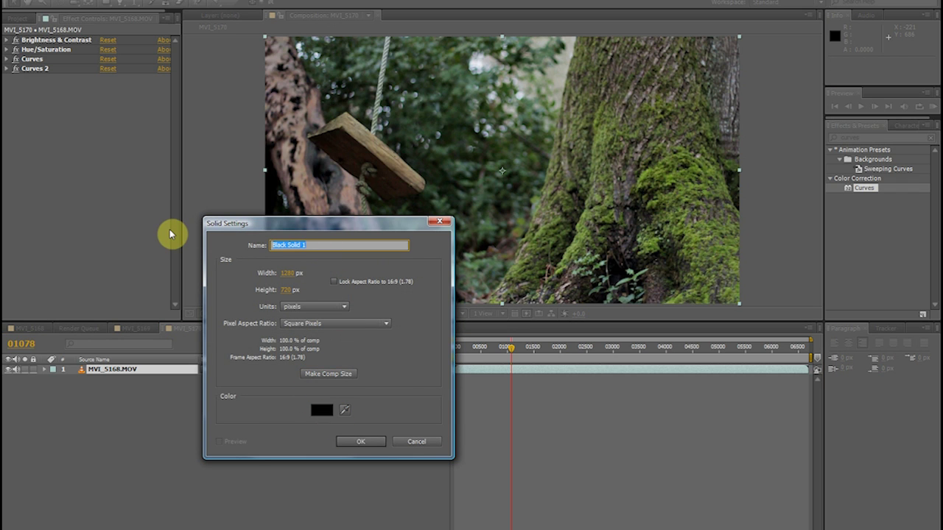
pyautogui.write('Vignette')
pyautogui.press('Return')
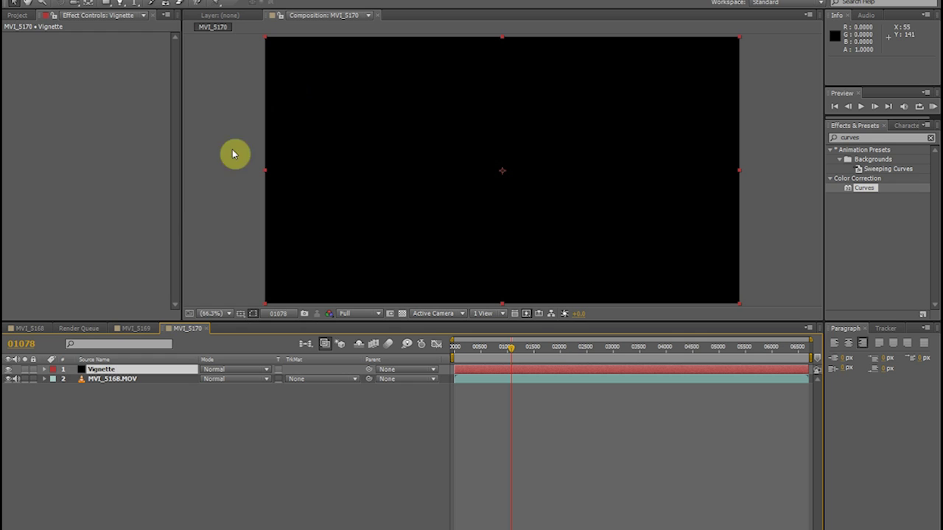
# Step: Draw an ellipse mask across the Vignette solid and set Mask 1 to Subtract
pyautogui.click(108, 4)
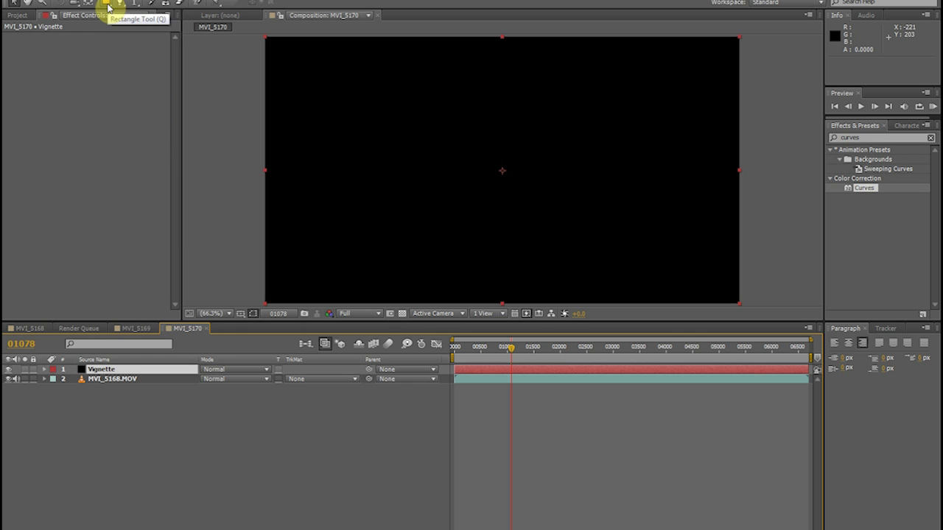
pyautogui.click(109, 4)
pyautogui.click(151, 25)
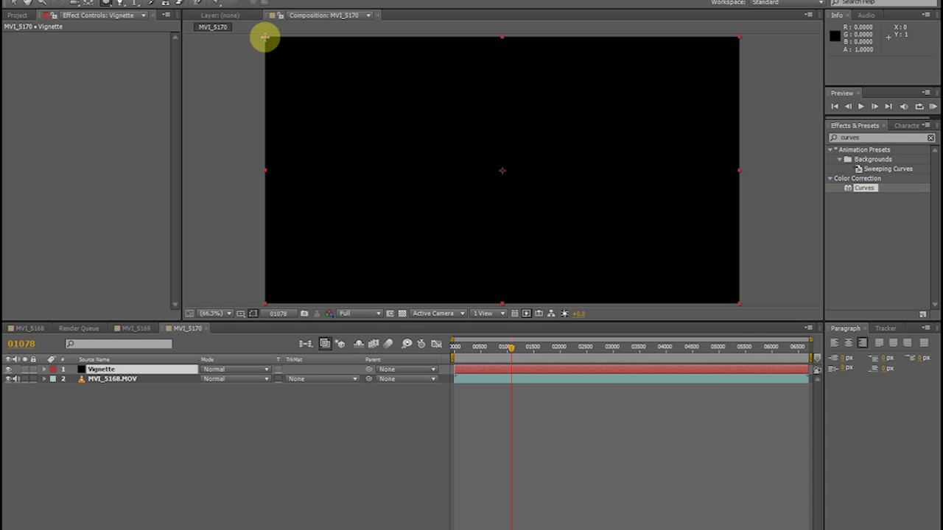
pyautogui.moveTo(265, 37); pyautogui.dragTo(740, 305)
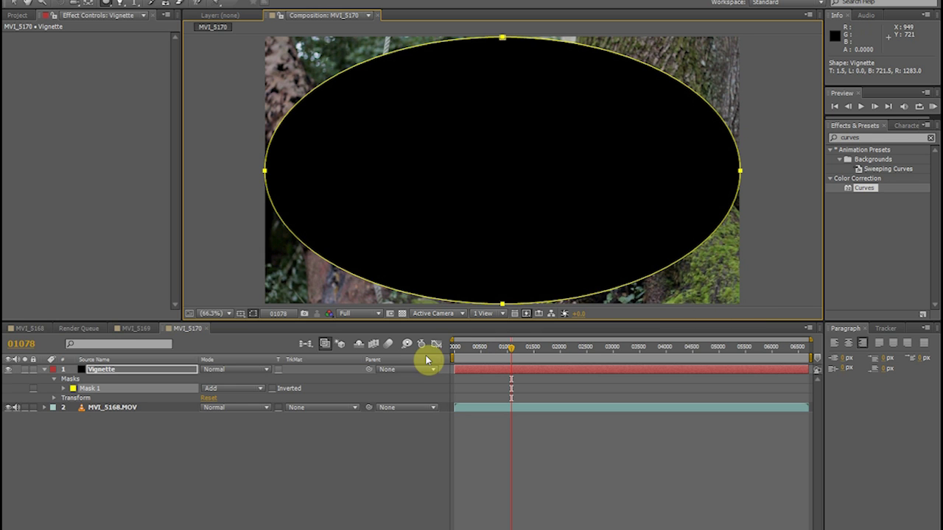
pyautogui.click(262, 396)
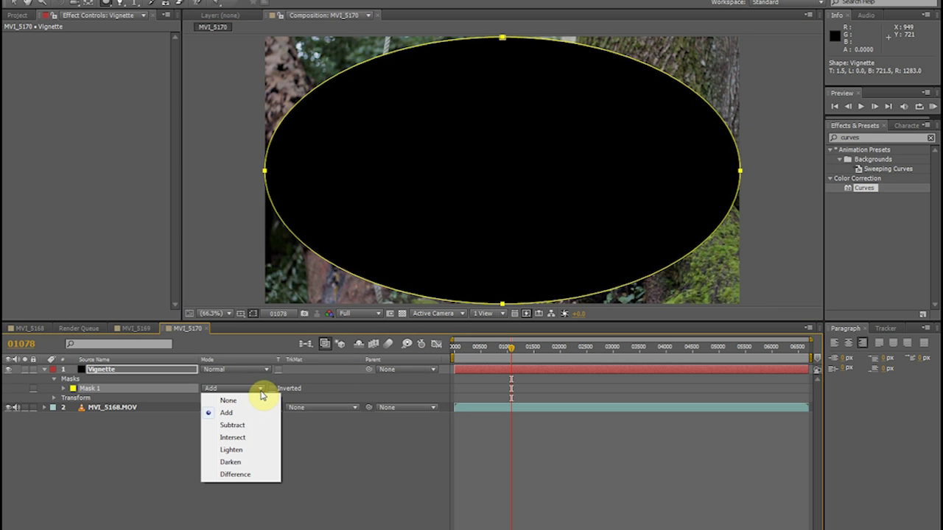
pyautogui.click(235, 423)
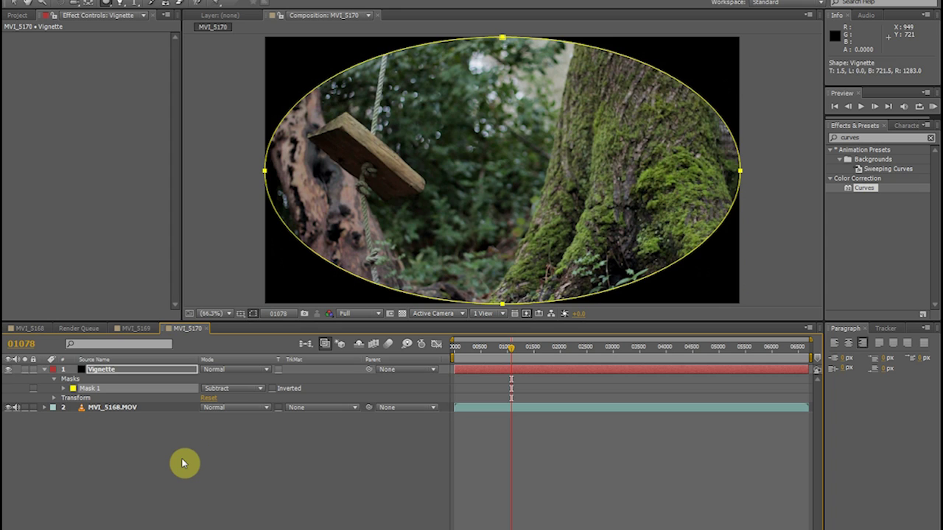
pyautogui.click(196, 458)
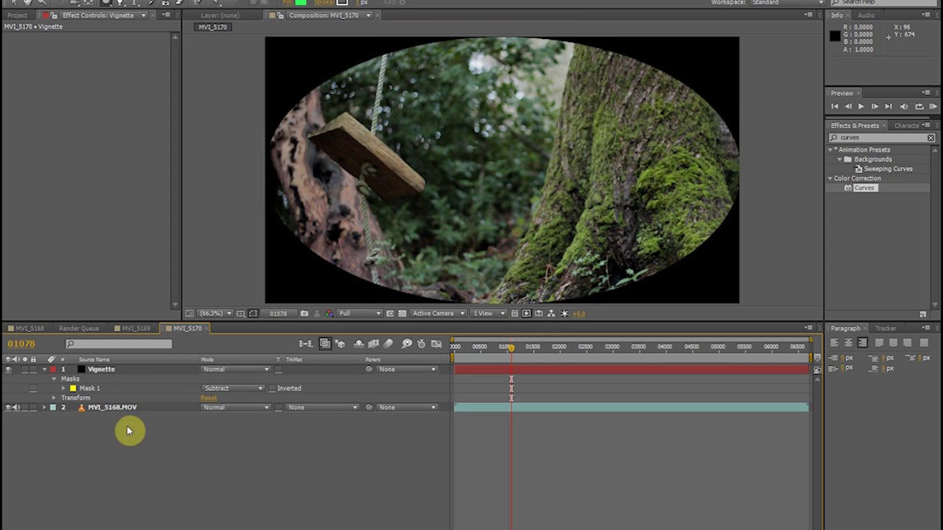
# Step: Set Mask 1's feather to 270 pixels
pyautogui.click(93, 390)
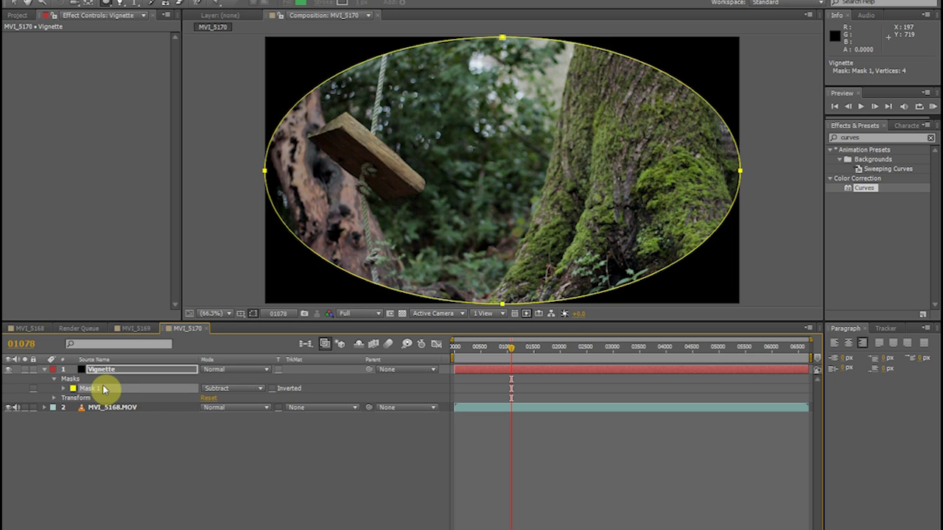
pyautogui.press('f')
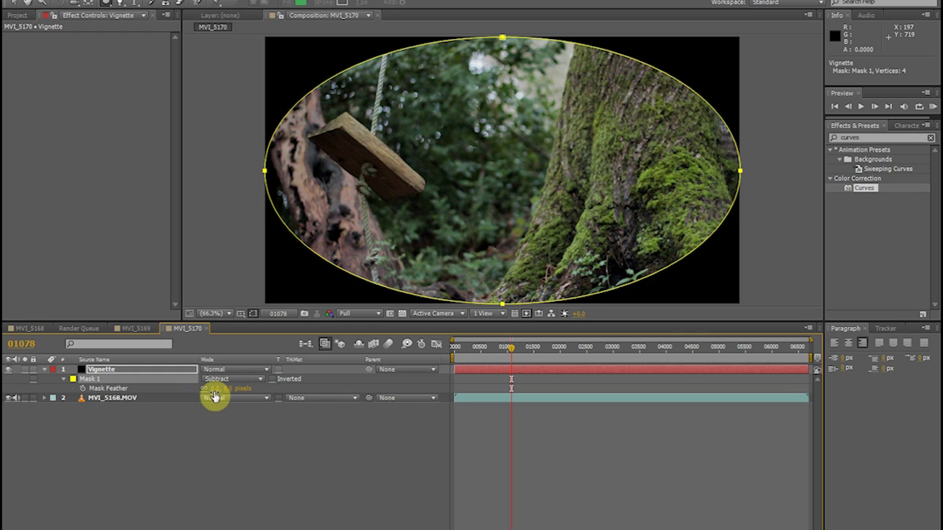
pyautogui.moveTo(223, 388); pyautogui.dragTo(377, 380)
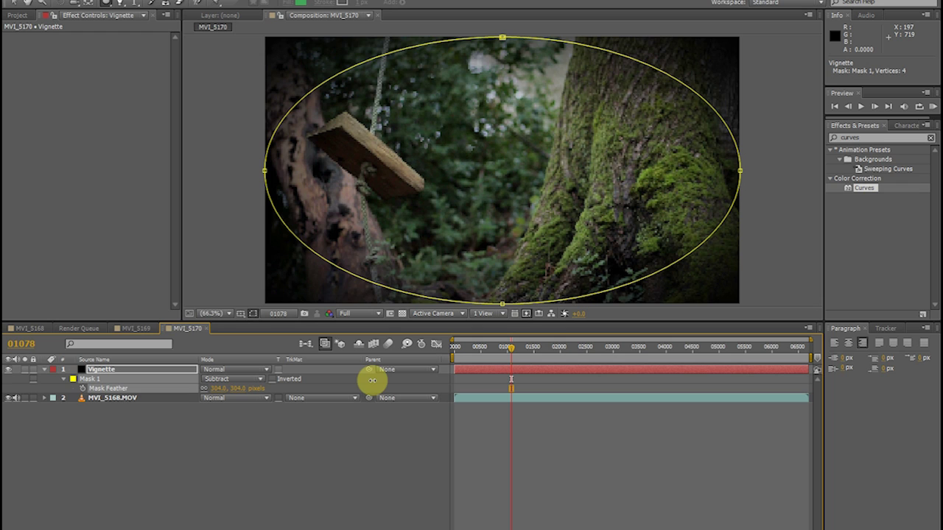
pyautogui.click(218, 389)
pyautogui.write('27')
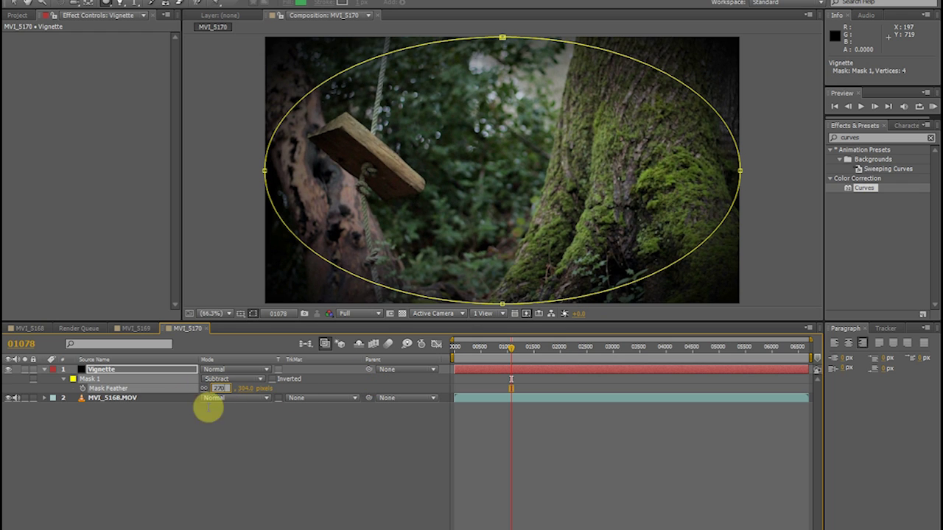
pyautogui.write('0')
pyautogui.click(121, 468)
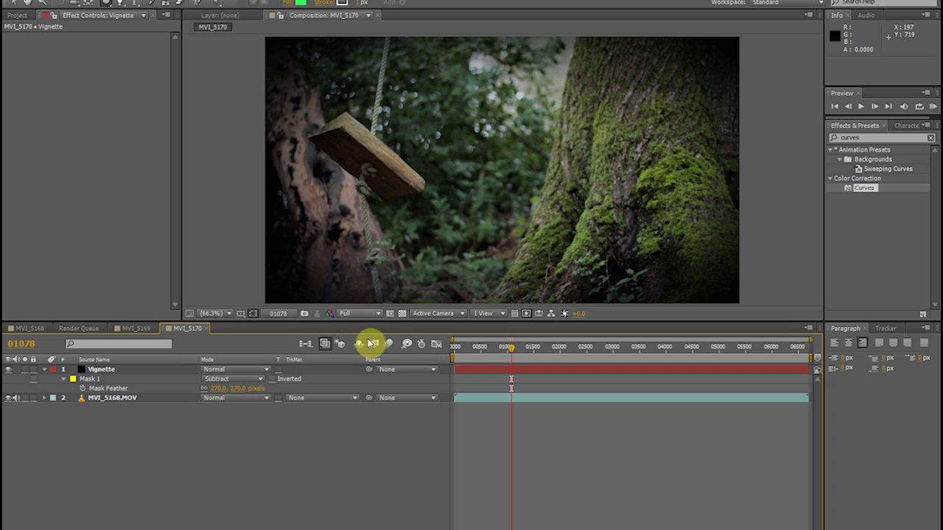
# Step: Set the Vignette layer's opacity to 60%
pyautogui.click(101, 371)
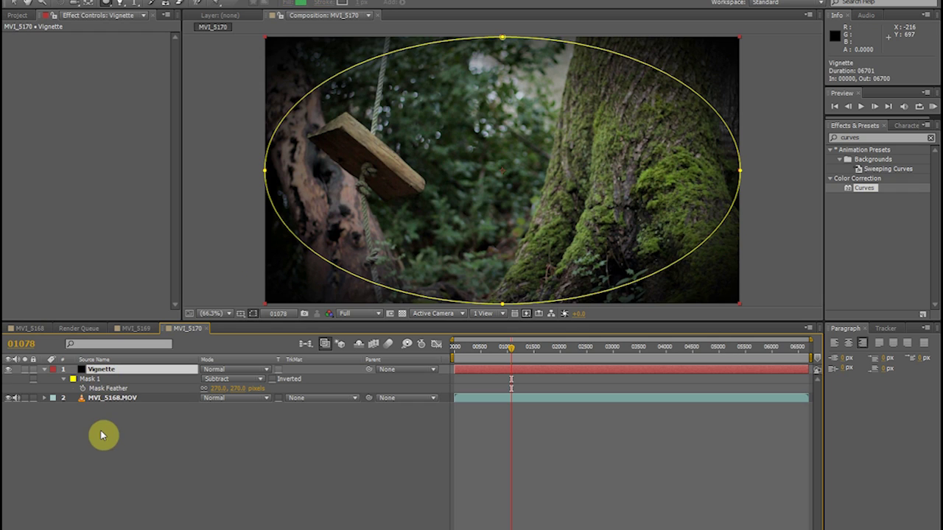
pyautogui.press('t')
pyautogui.click(209, 379)
pyautogui.write('60')
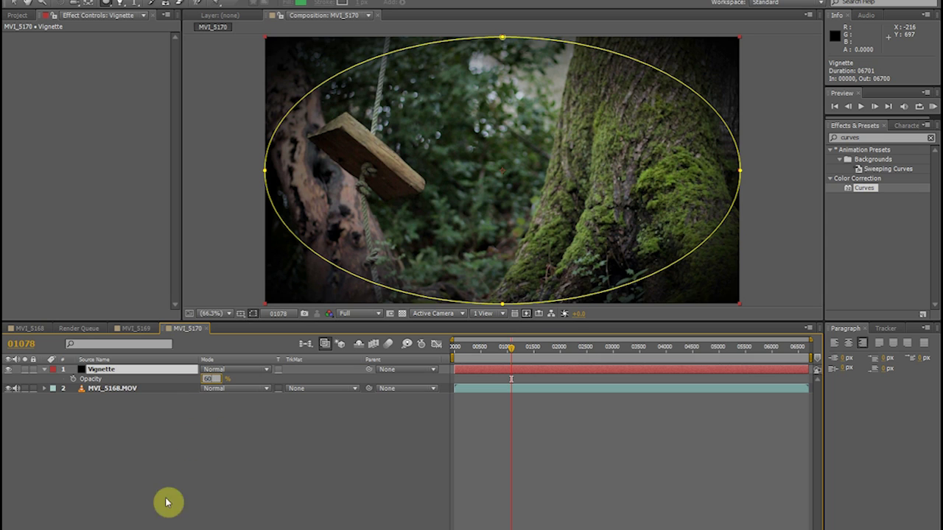
pyautogui.click(203, 447)
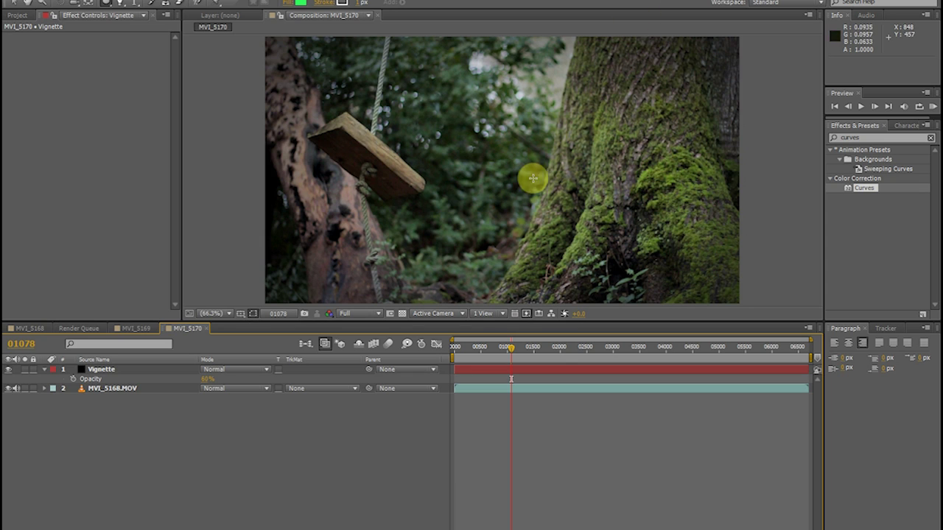
# Step: Search 'gradi' and apply 4-Color Gradient to MVI_5168.MOV, undoing an accidental drop on Vignette
pyautogui.click(900, 137)
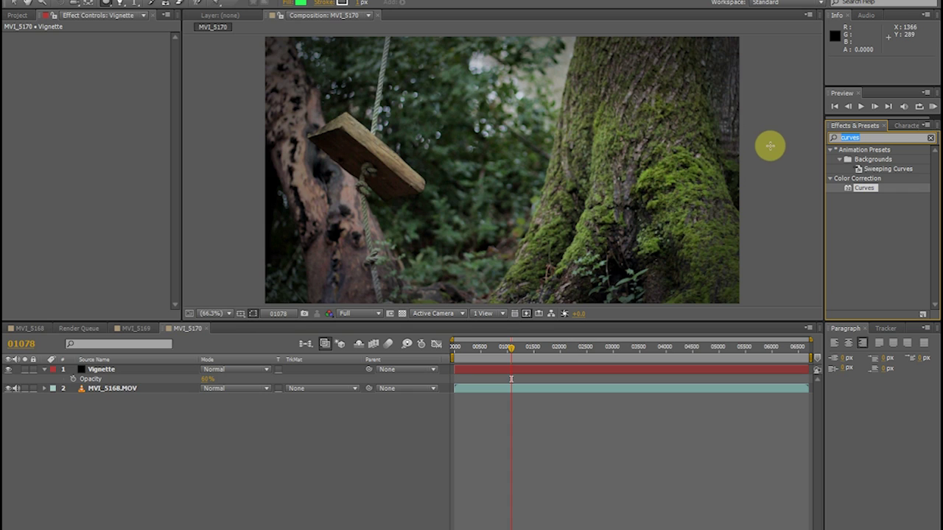
pyautogui.press('BackSpace')
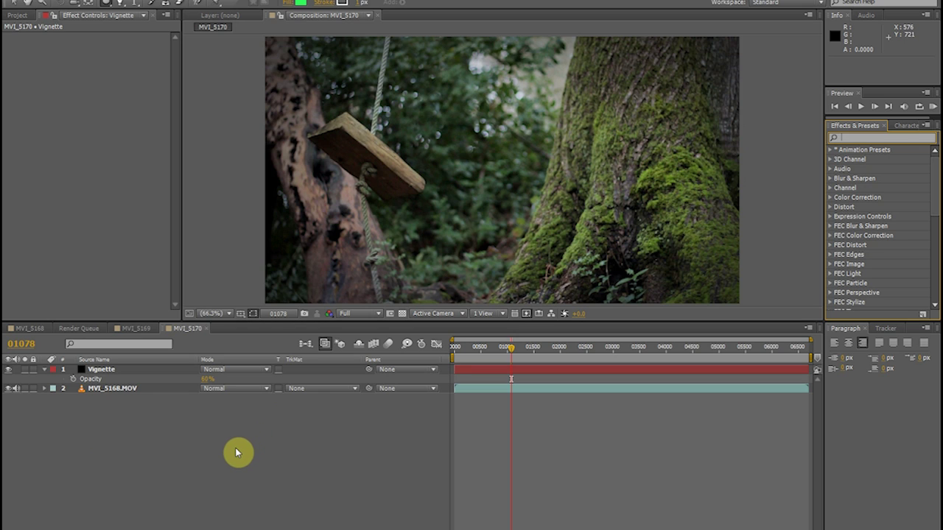
pyautogui.write('c')
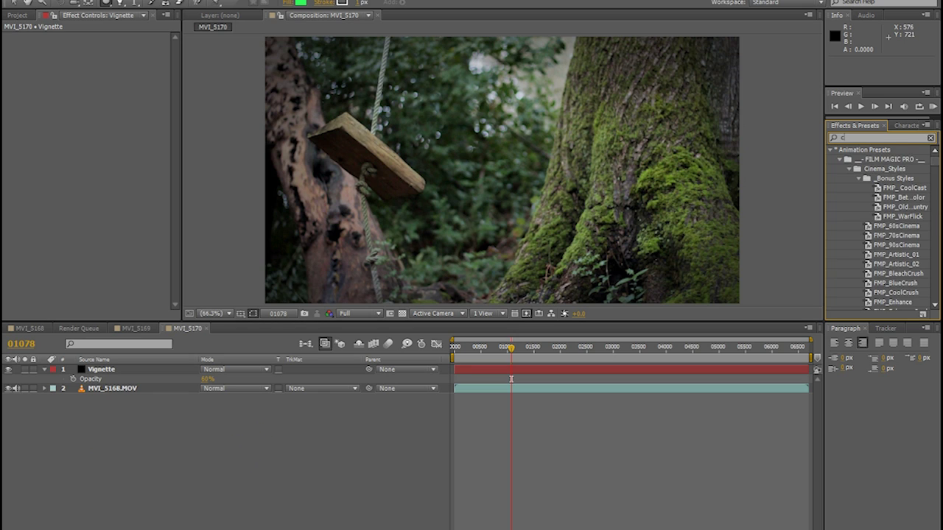
pyautogui.write('olo')
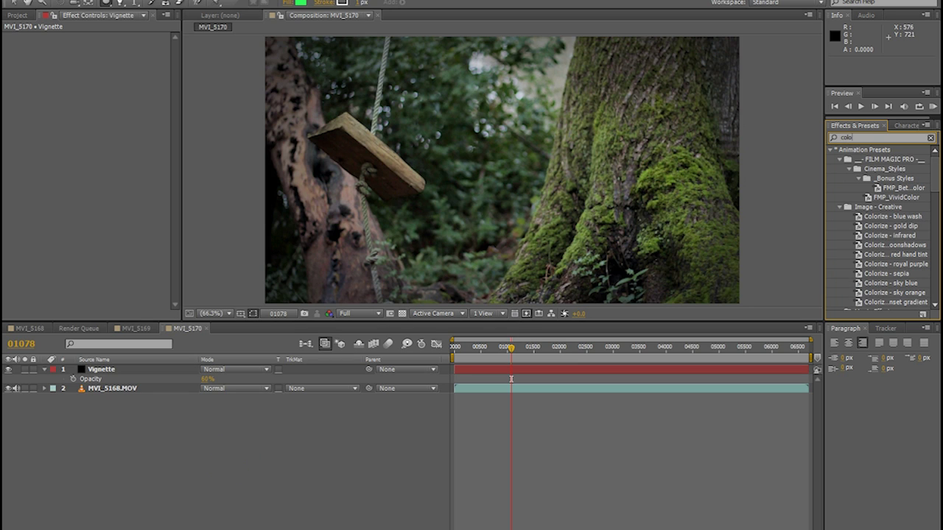
pyautogui.press('BackSpace')
pyautogui.press('BackSpace')
pyautogui.press('BackSpace')
pyautogui.press('BackSpace')
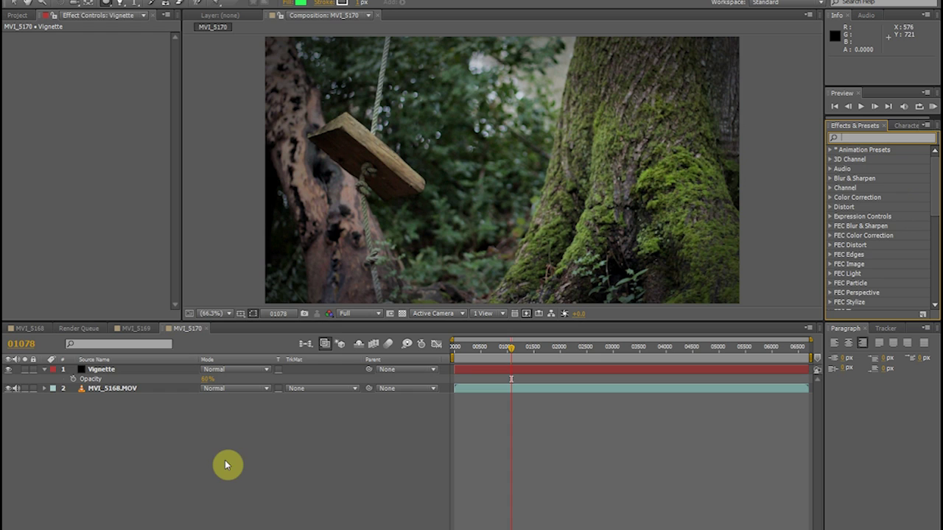
pyautogui.write('gradi')
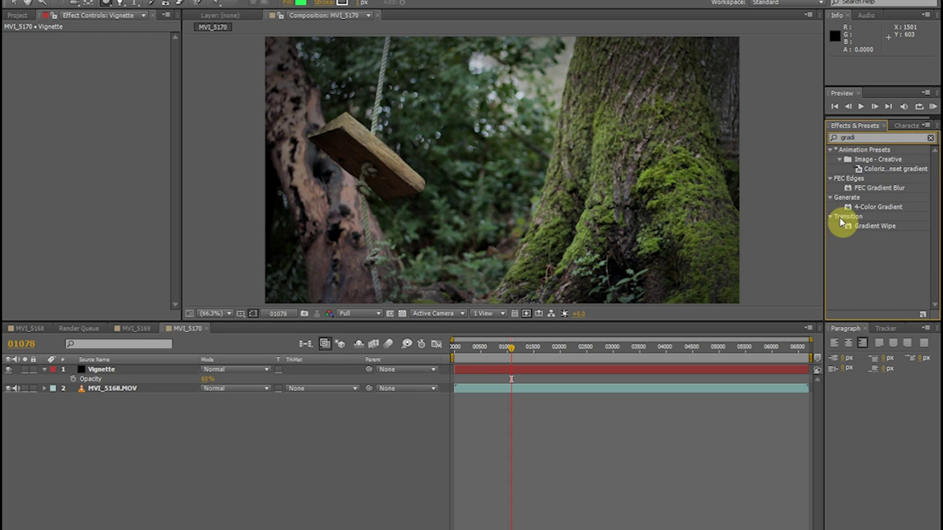
pyautogui.click(863, 208)
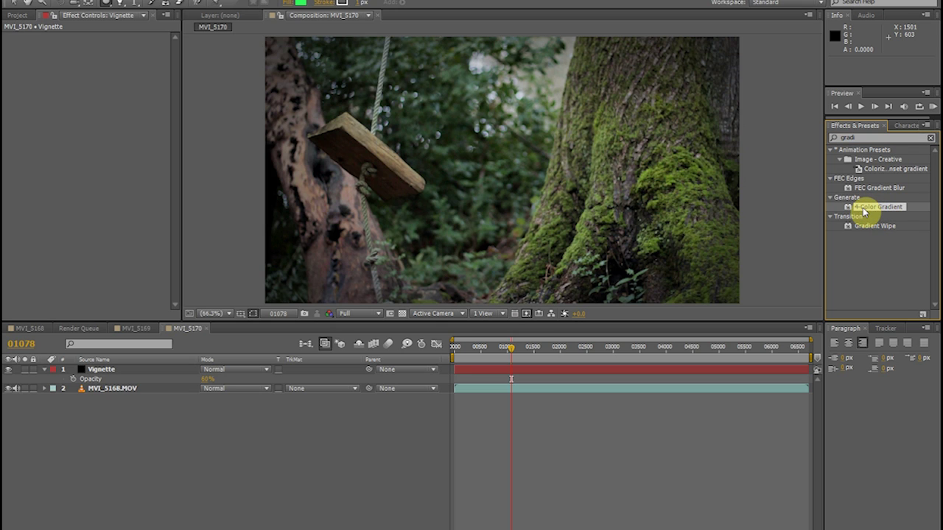
pyautogui.moveTo(867, 210); pyautogui.dragTo(604, 172)
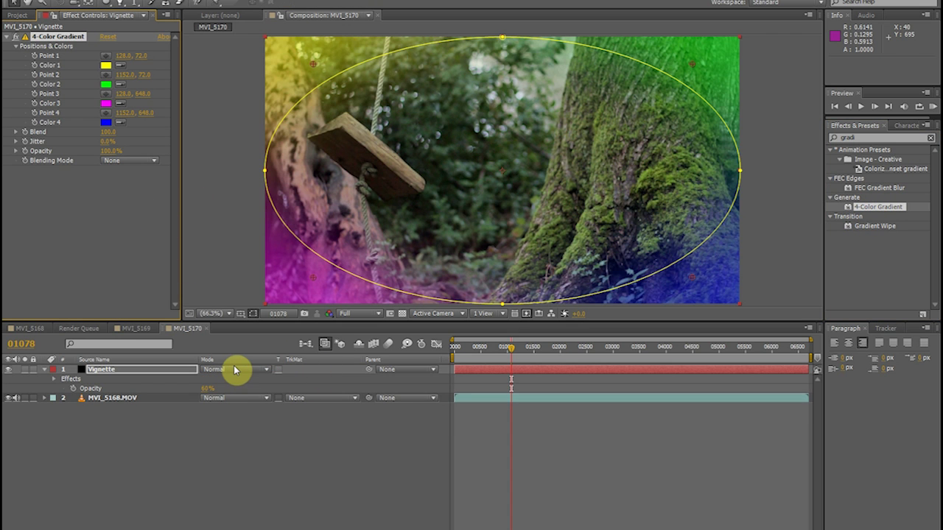
pyautogui.hotkey('ctrl', 'z')
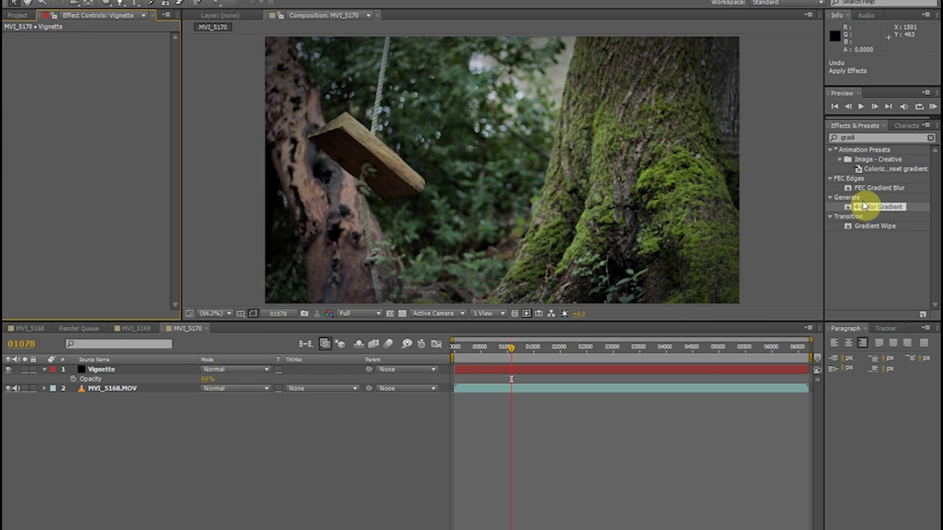
pyautogui.moveTo(869, 209); pyautogui.dragTo(115, 395)
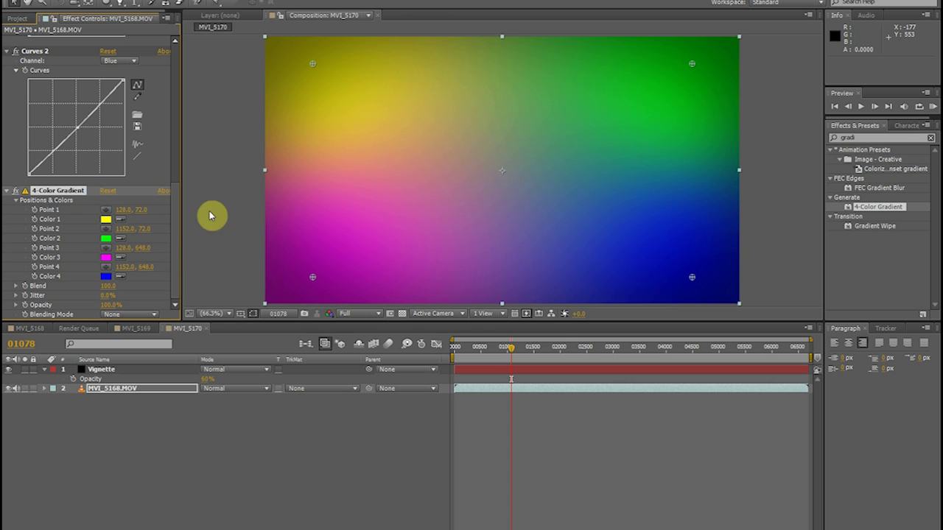
# Step: Collapse the Curves, Curves 2, Hue/Saturation and Brightness & Contrast effect settings
pyautogui.scroll(6, 166, 189)
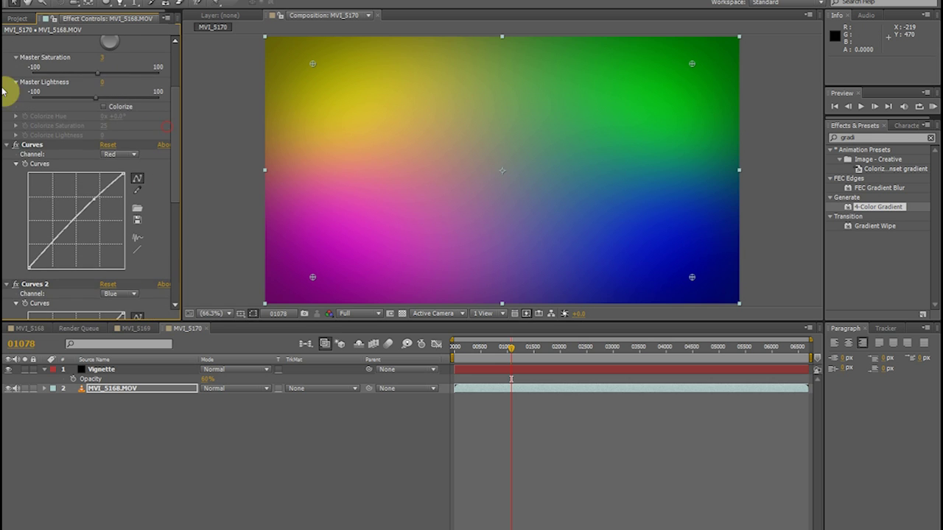
pyautogui.click(7, 146)
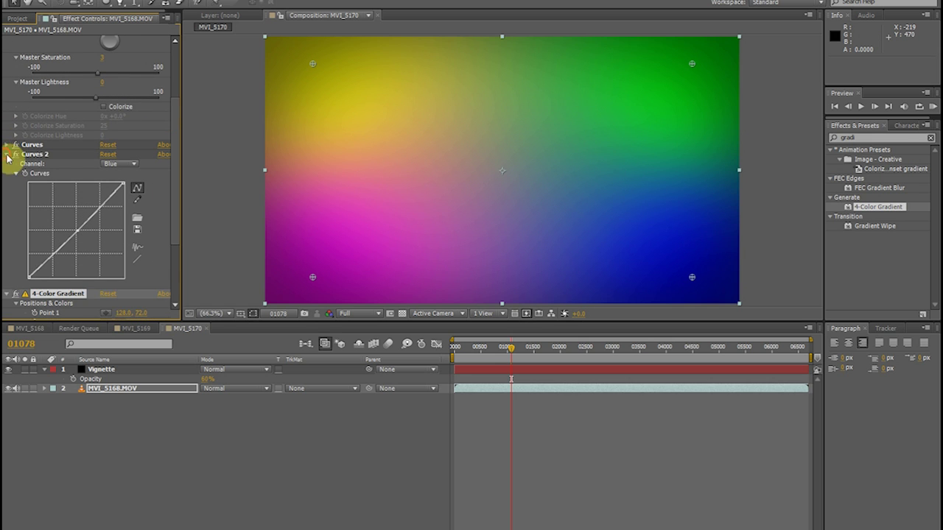
pyautogui.click(9, 151)
pyautogui.scroll(2, 8, 118)
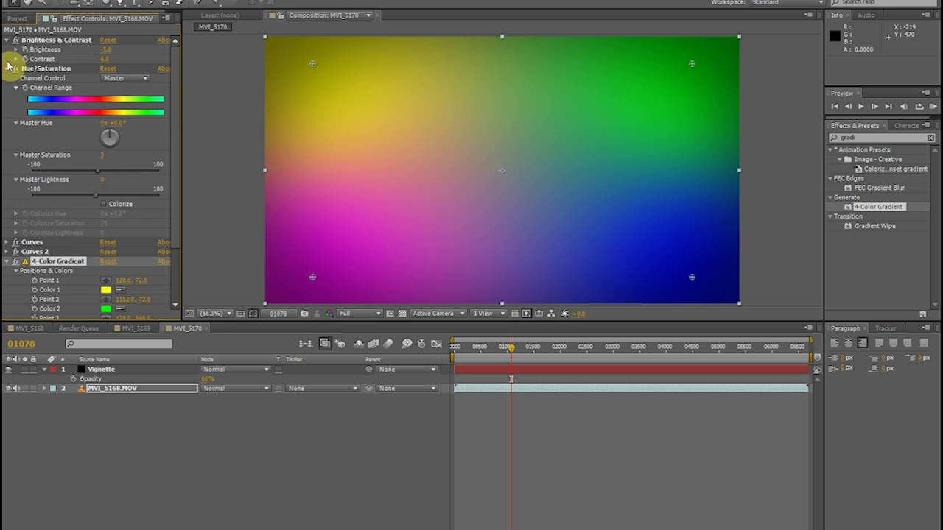
pyautogui.click(8, 69)
pyautogui.click(6, 42)
# Step: Set the 4-Color Gradient's Blending Mode to Color
pyautogui.click(96, 241)
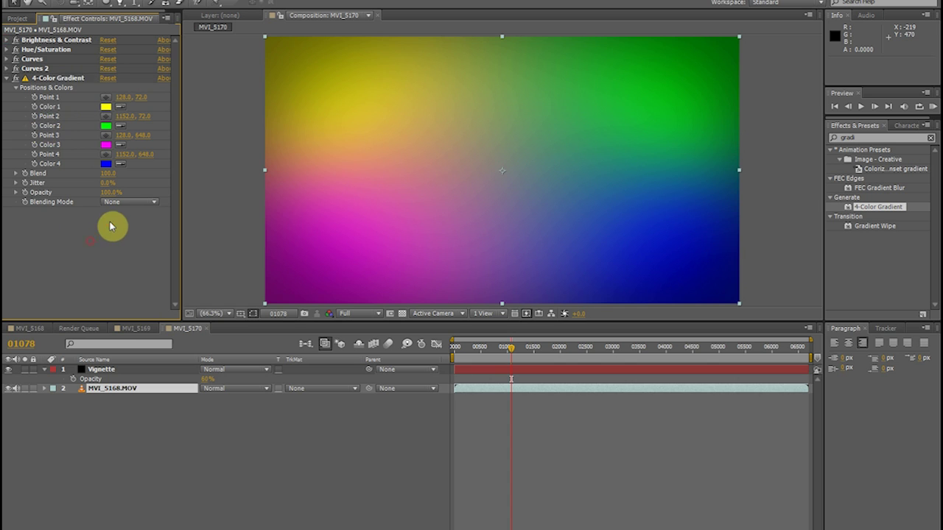
pyautogui.click(72, 79)
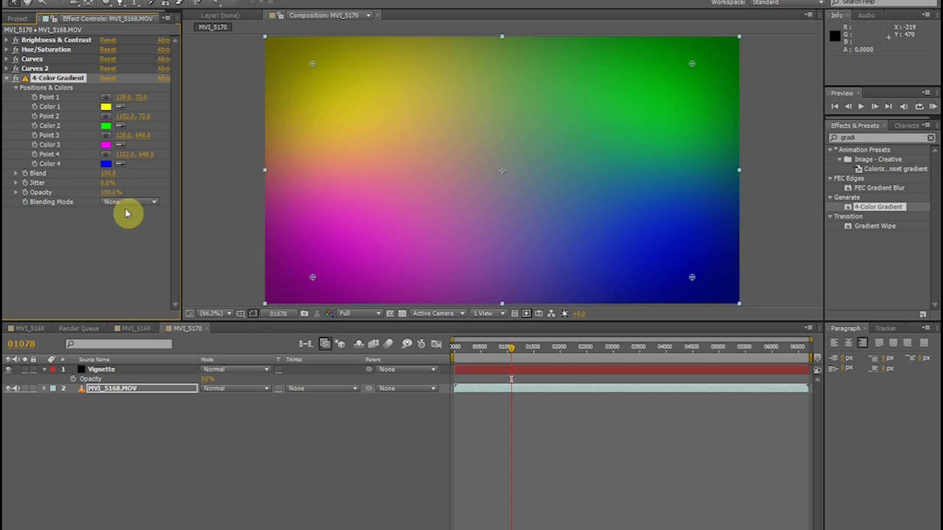
pyautogui.click(151, 203)
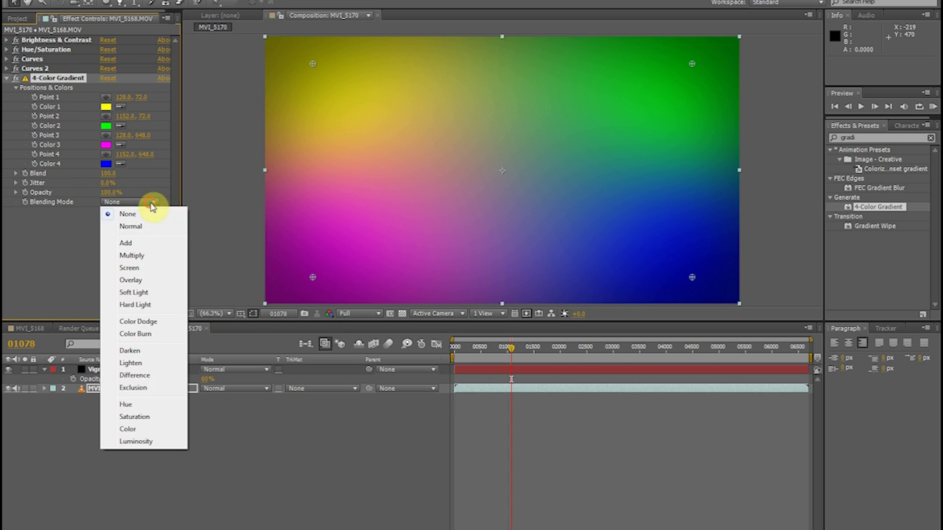
pyautogui.click(147, 431)
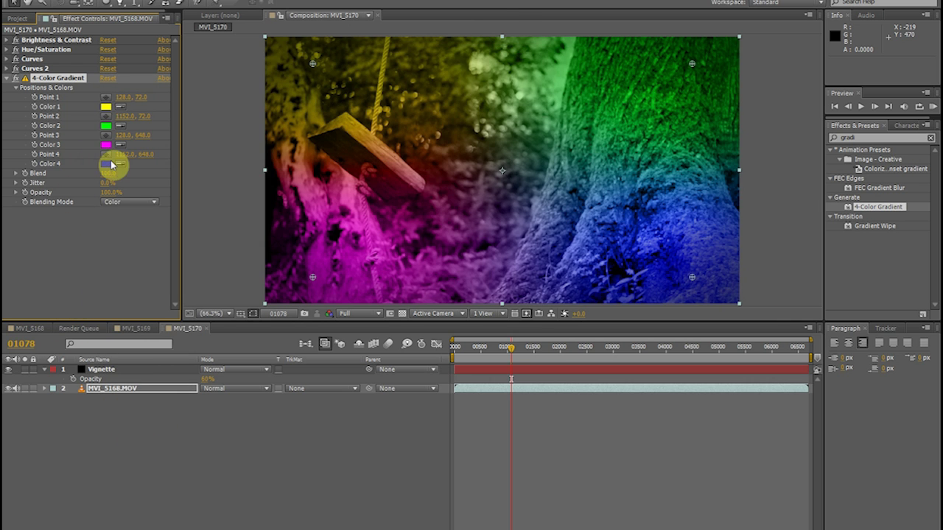
# Step: Move the gradient's Point 4 and change Color 4 to a lighter blue
pyautogui.moveTo(692, 281); pyautogui.dragTo(655, 261)
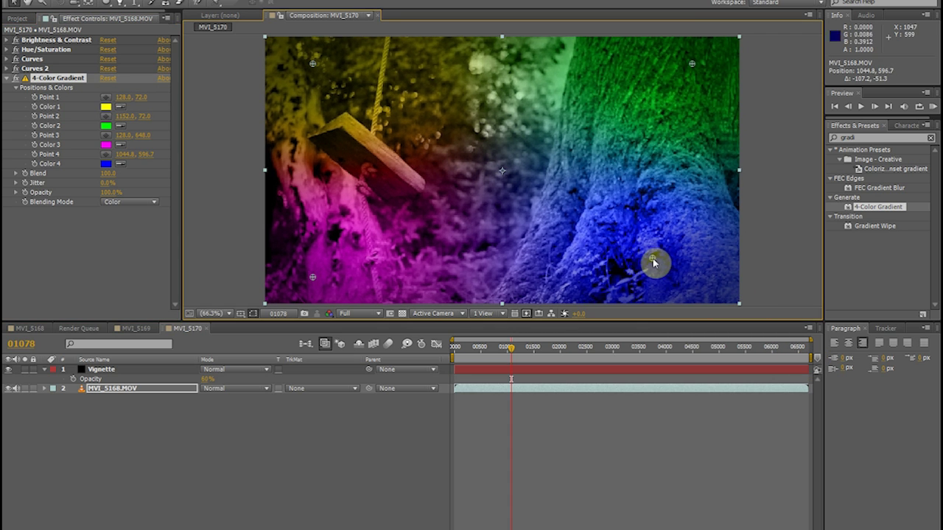
pyautogui.click(109, 168)
pyautogui.click(191, 177)
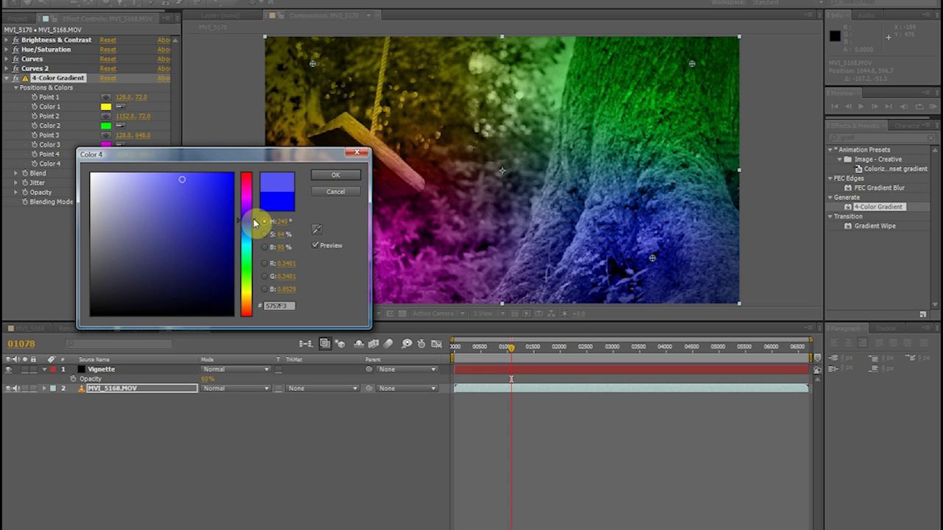
pyautogui.click(321, 176)
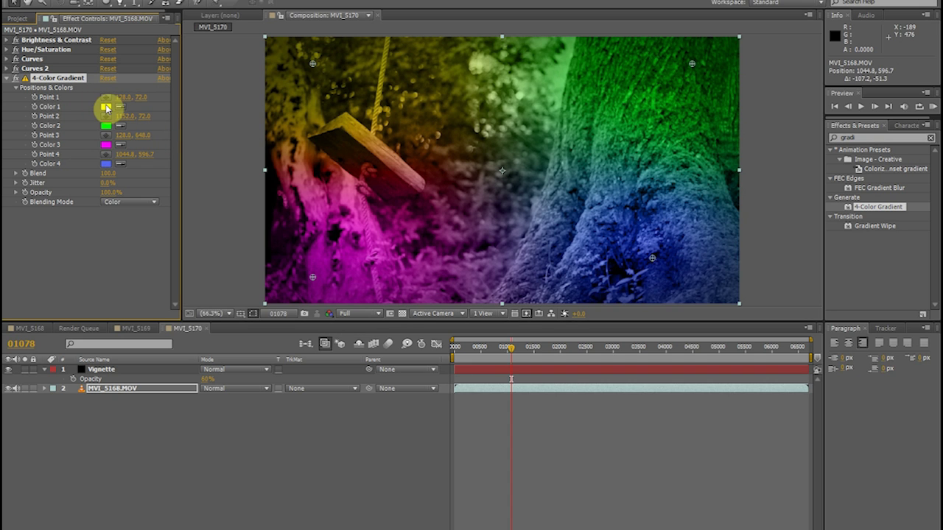
# Step: Fine-tune Color 1 to a brighter FFF000 yellow
pyautogui.click(106, 109)
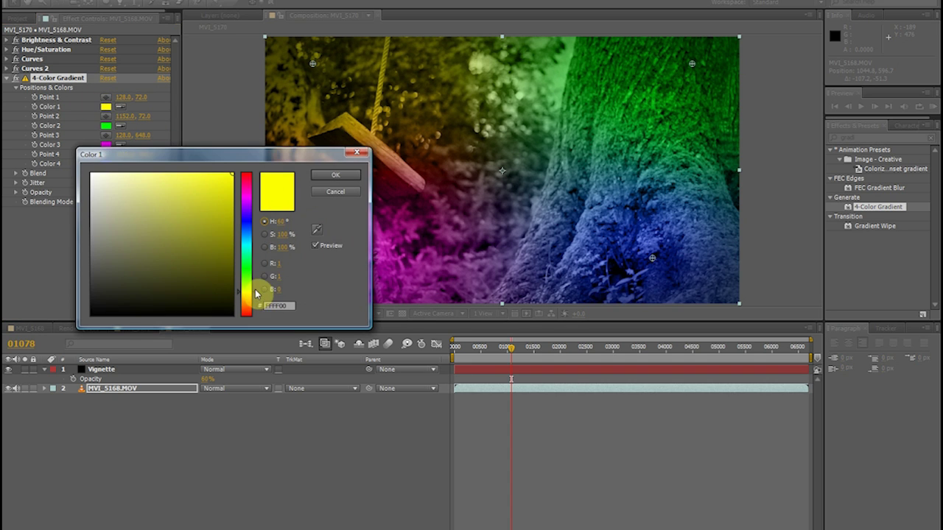
pyautogui.moveTo(256, 295); pyautogui.dragTo(255, 299)
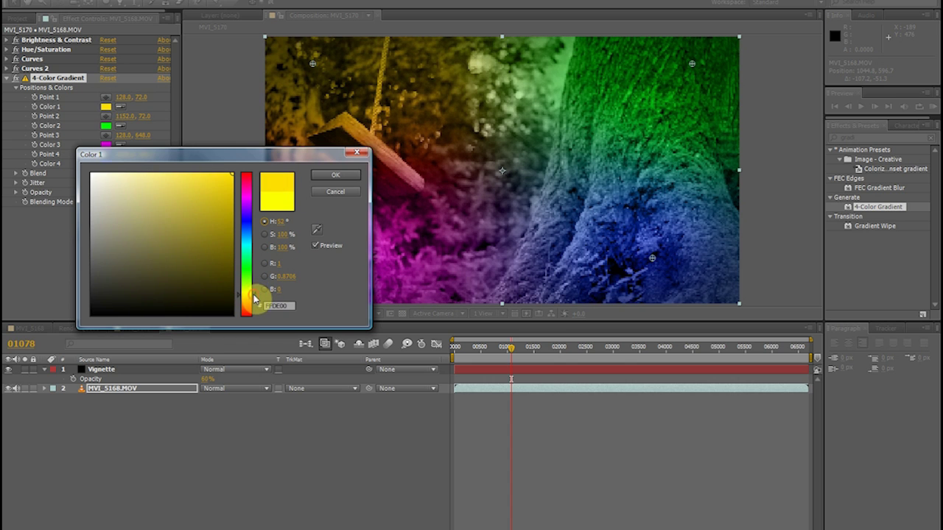
pyautogui.click(331, 174)
pyautogui.click(257, 296)
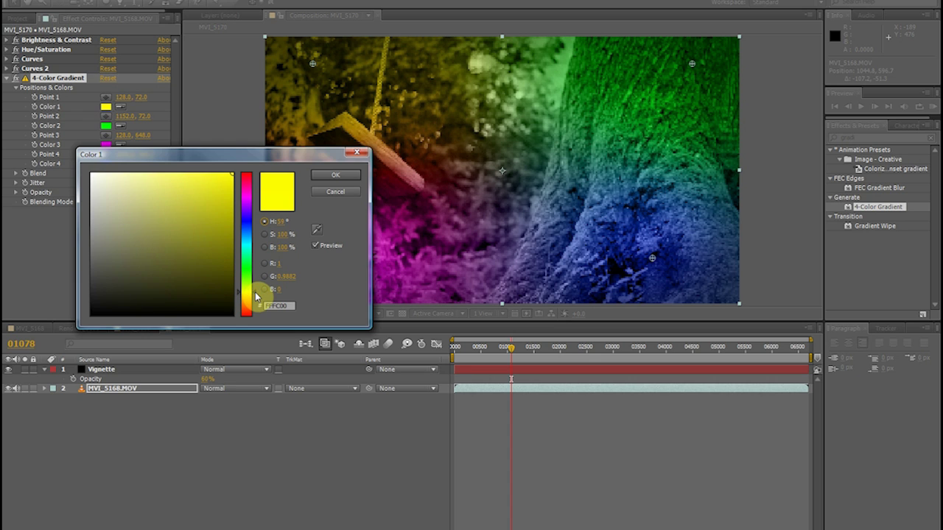
pyautogui.click(348, 175)
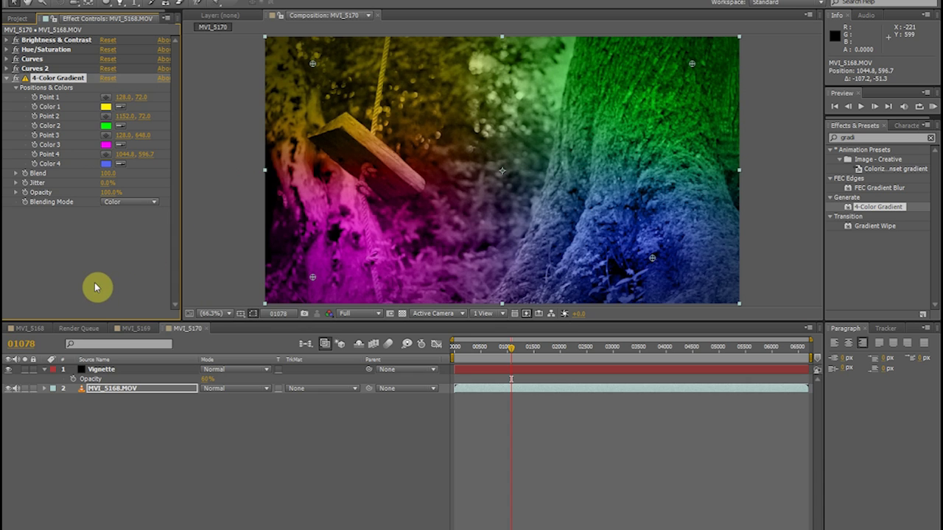
pyautogui.click(109, 192)
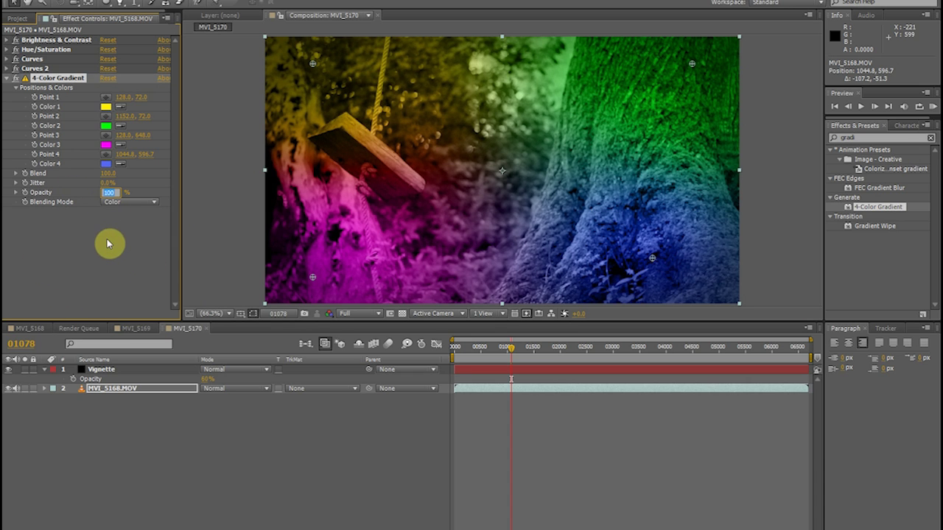
# Step: Enter 26 as the 4-Color Gradient's Opacity for a faint tint over the forest
pyautogui.write('2')
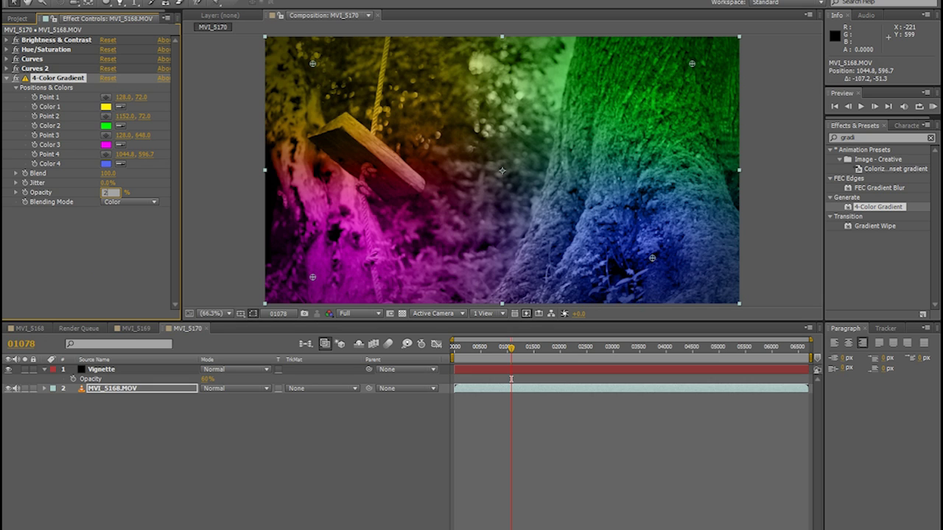
pyautogui.write('6')
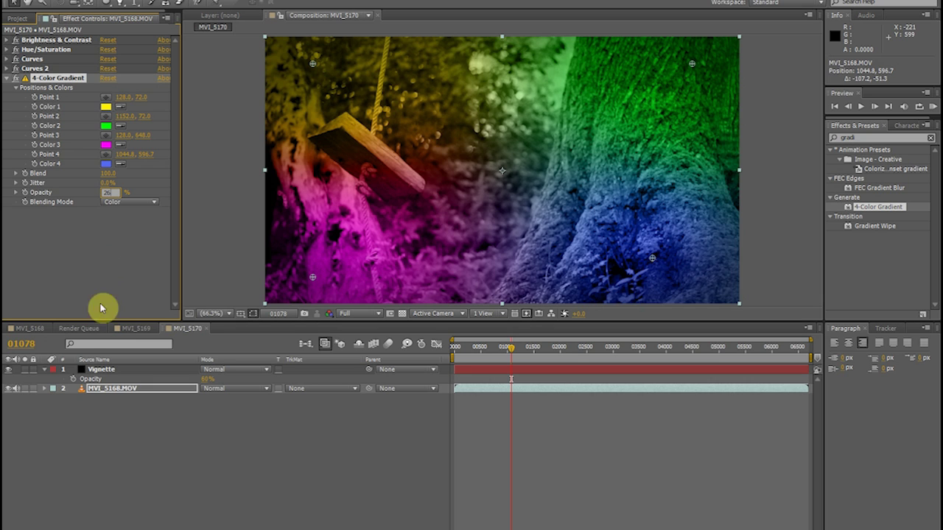
pyautogui.click(120, 259)
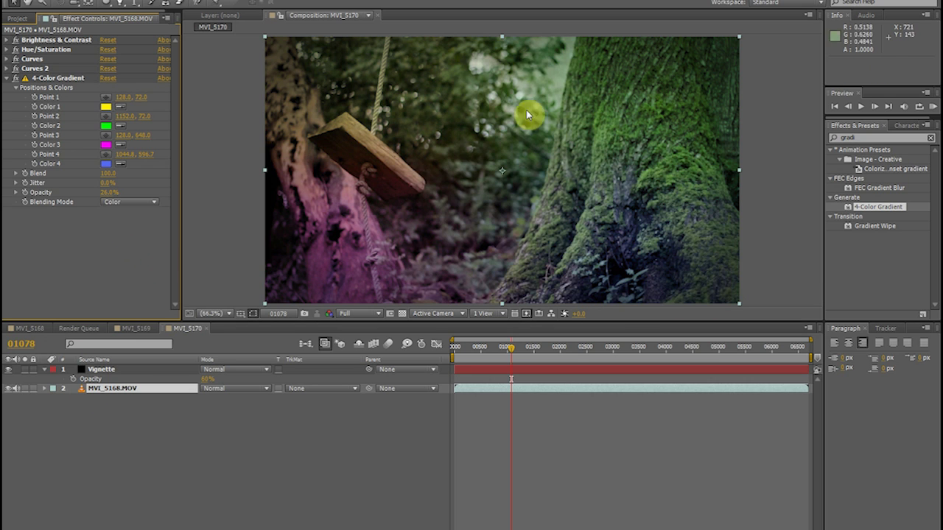
pyautogui.scroll(-3, 531, 141)
pyautogui.scroll(2, 476, 162)
pyautogui.scroll(-2, 464, 171)
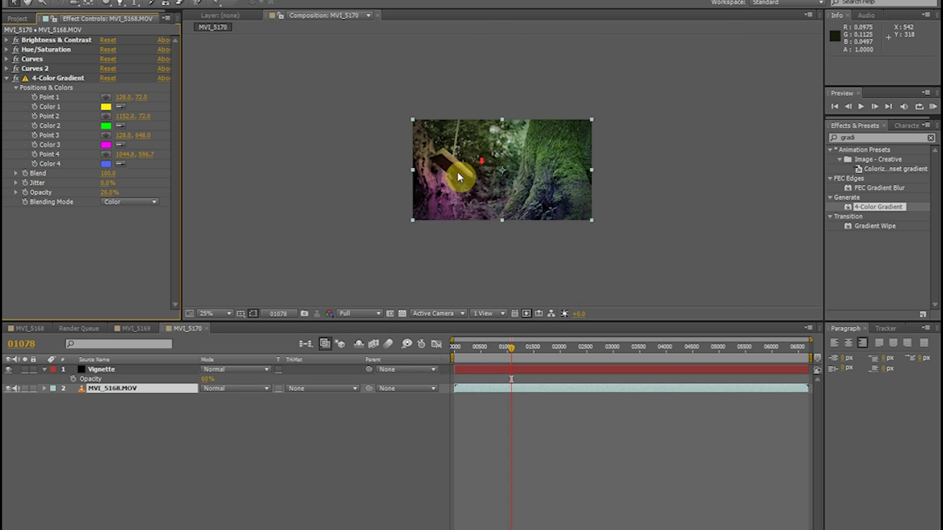
# Step: Drag the four gradient points toward the corners, pushing Points 1–3 outside the frame
pyautogui.click(66, 78)
pyautogui.moveTo(432, 213); pyautogui.dragTo(402, 259)
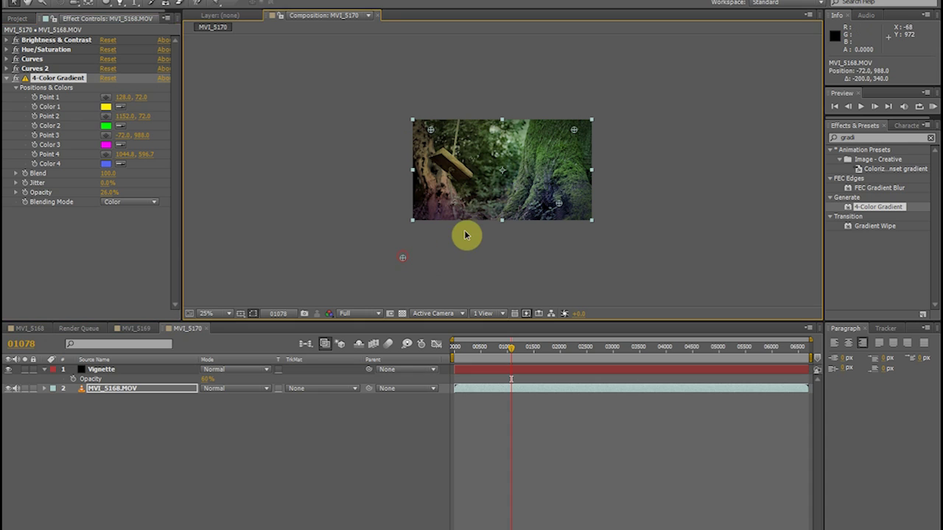
pyautogui.moveTo(558, 204); pyautogui.dragTo(542, 262)
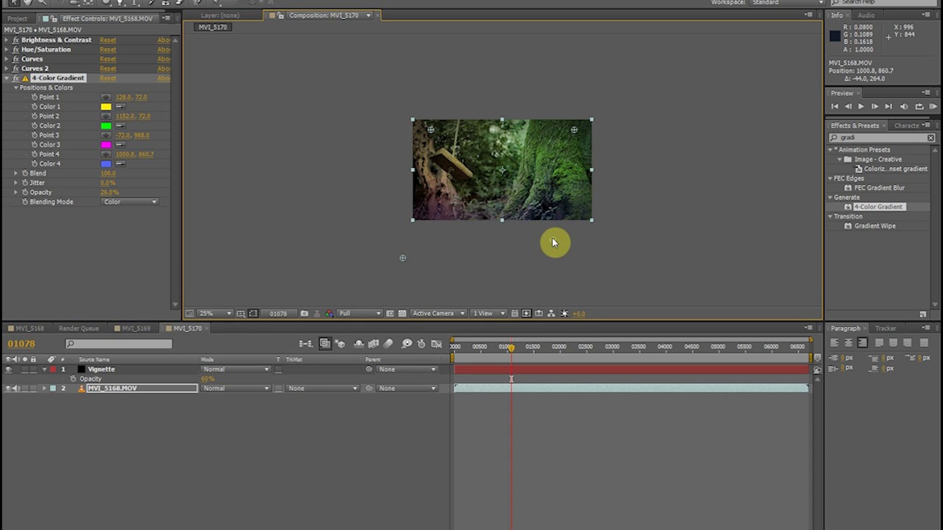
pyautogui.moveTo(551, 237); pyautogui.dragTo(552, 236)
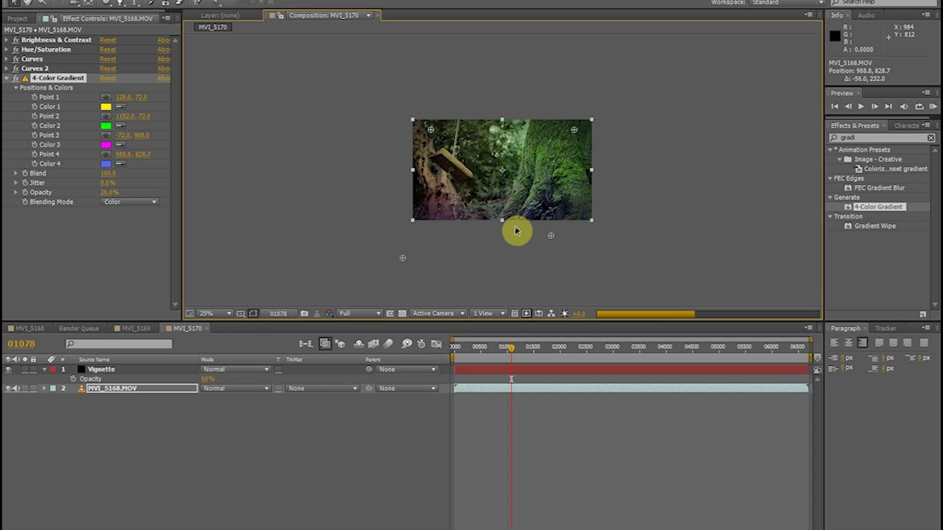
pyautogui.moveTo(574, 133); pyautogui.dragTo(633, 110)
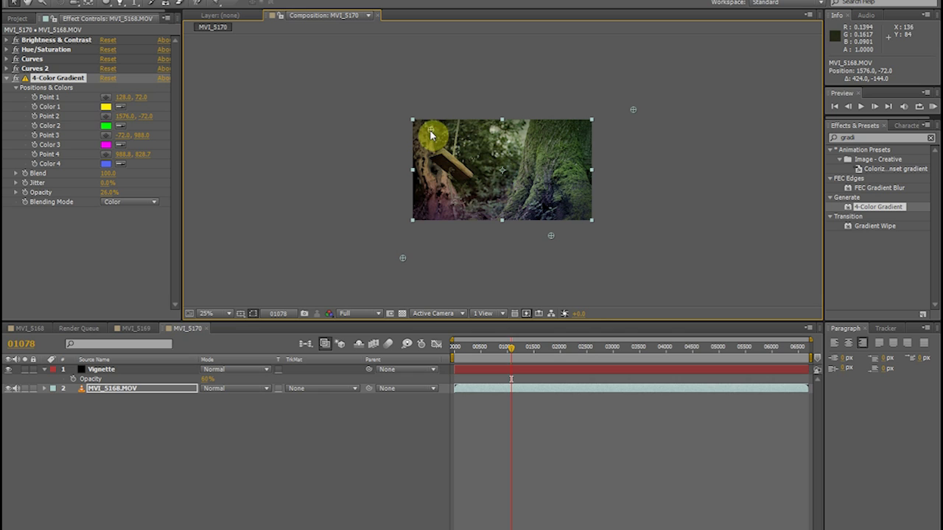
pyautogui.moveTo(430, 131); pyautogui.dragTo(472, 148)
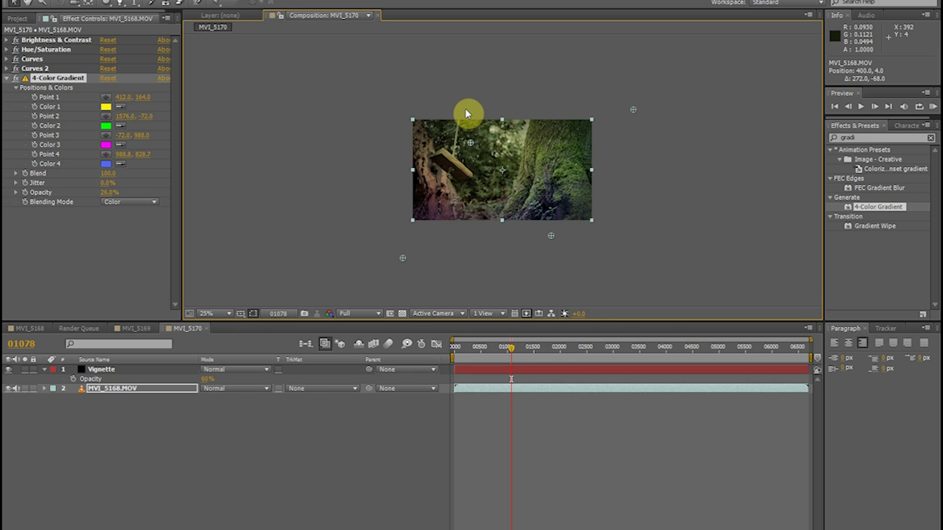
pyautogui.moveTo(464, 136); pyautogui.dragTo(466, 114)
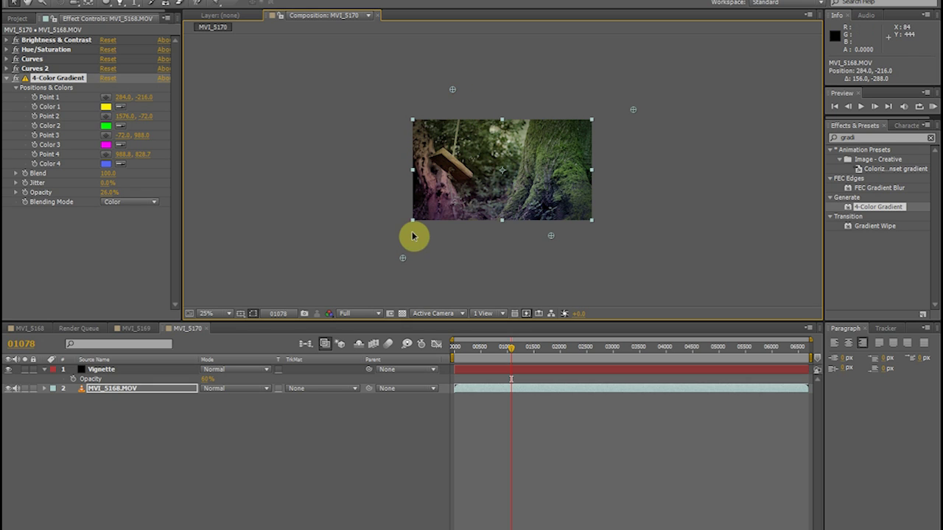
pyautogui.moveTo(402, 275); pyautogui.dragTo(406, 281)
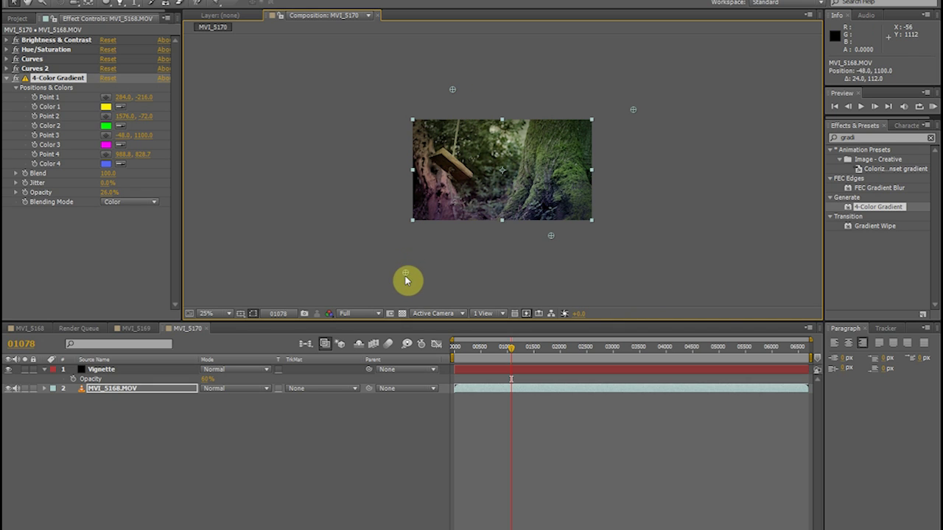
# Step: Refine Points 3 and 4 to -88, 1328 and 1028.8, 940.7, previewing the tint
pyautogui.press('.')
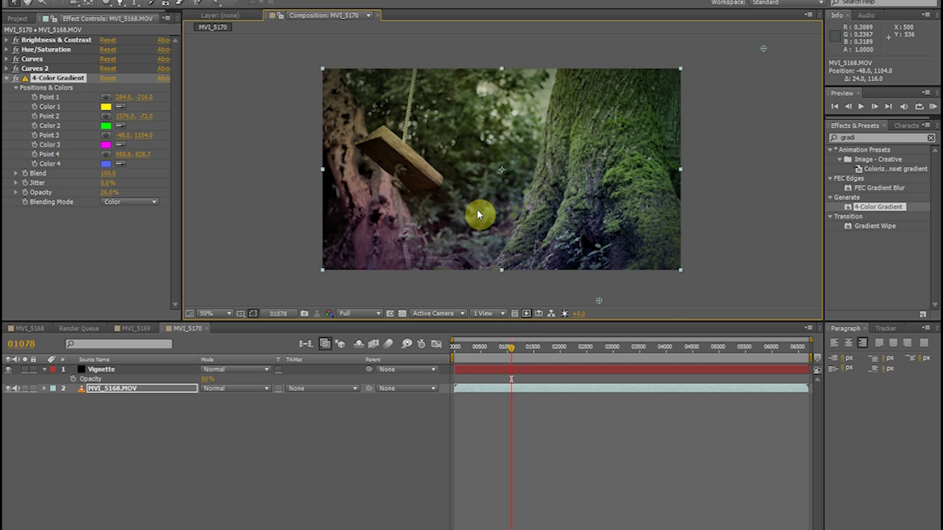
pyautogui.press(',')
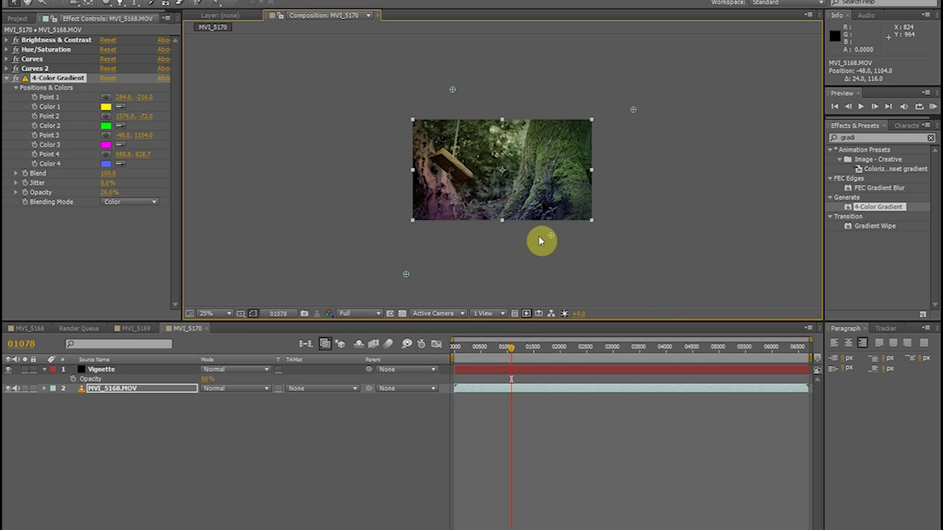
pyautogui.moveTo(553, 238); pyautogui.dragTo(552, 250)
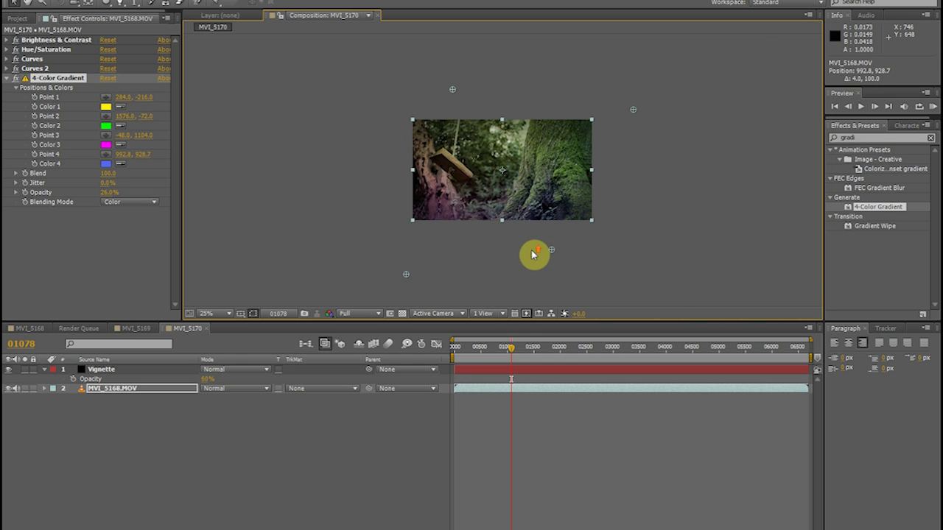
pyautogui.press('.')
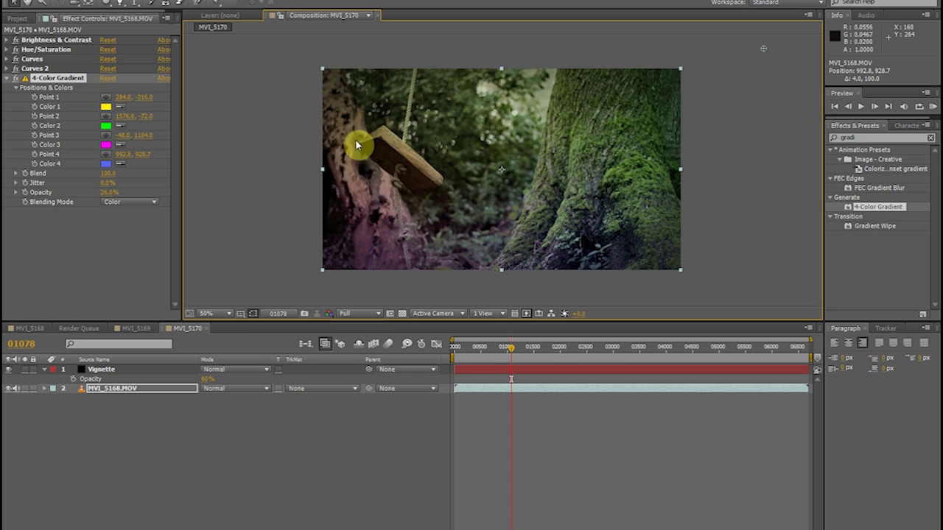
pyautogui.press(',')
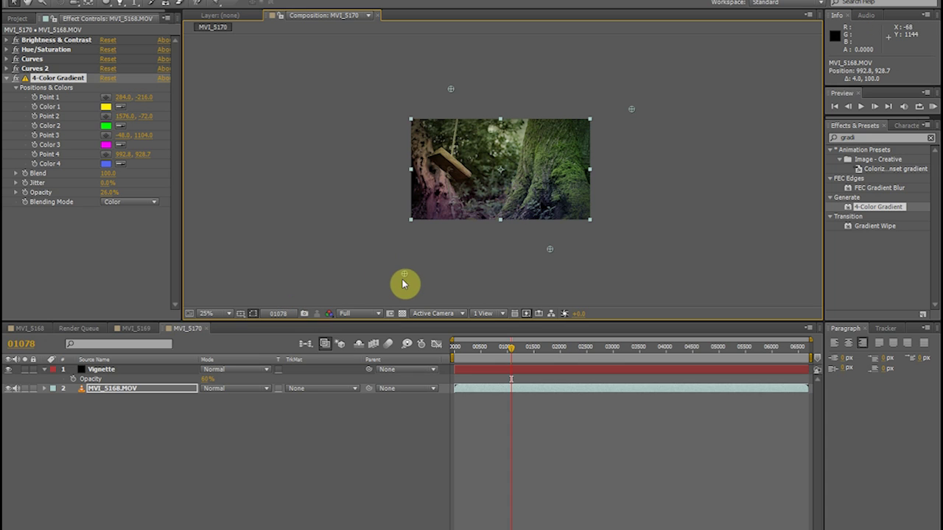
pyautogui.moveTo(398, 292); pyautogui.dragTo(398, 309)
pyautogui.moveTo(552, 252); pyautogui.dragTo(547, 257)
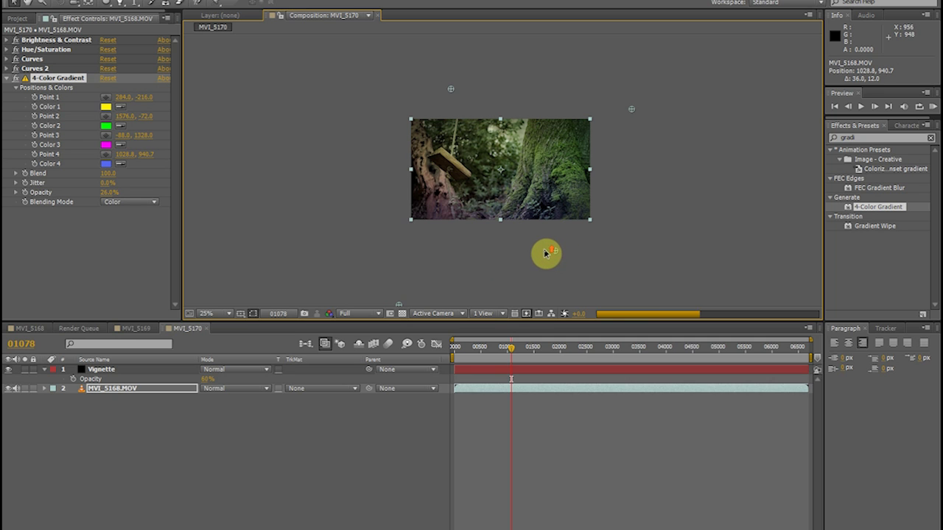
pyautogui.press('.')
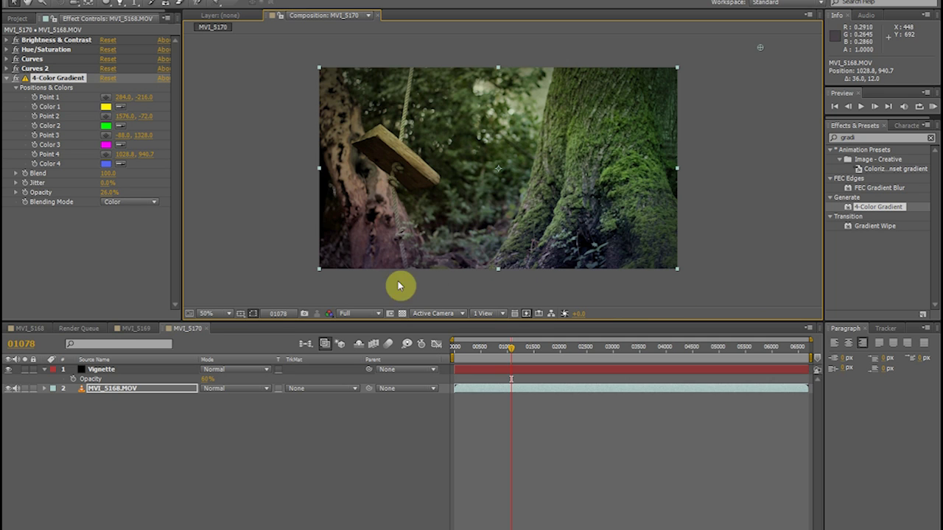
# Step: Set the 4-Color Gradient's Opacity to 25%
pyautogui.click(107, 192)
pyautogui.write('25')
pyautogui.press('Return')
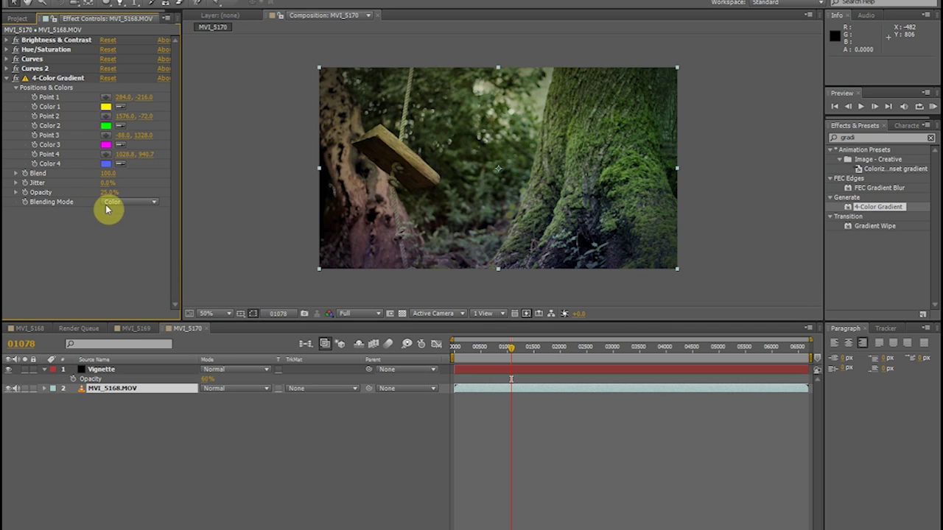
# Step: Create a black composition-sized solid named Letterbox at the top of the layer stack
pyautogui.click(6, 78)
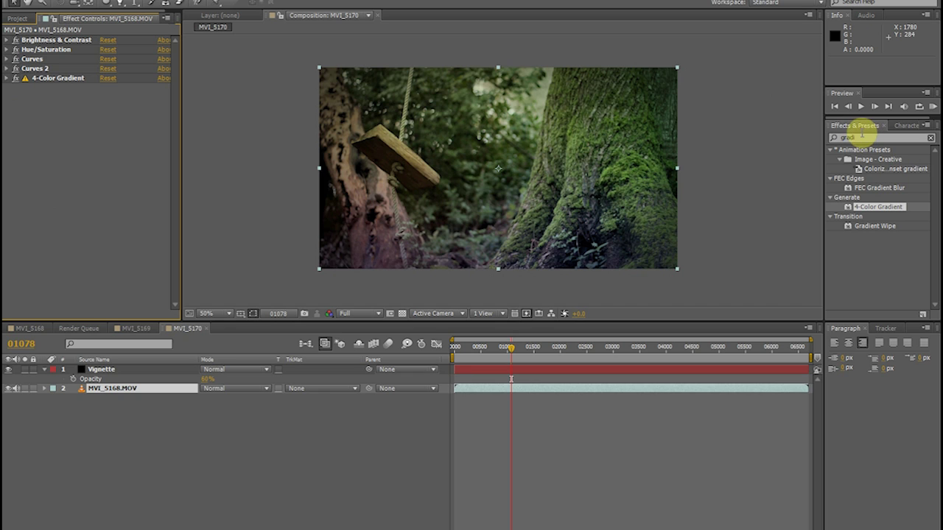
pyautogui.click(45, 372)
pyautogui.rightClick(94, 426)
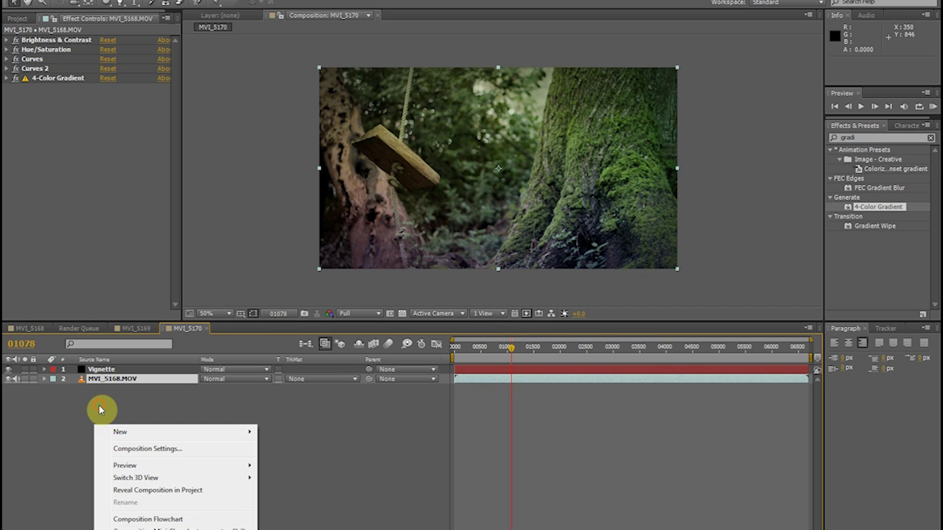
pyautogui.click(100, 410)
pyautogui.rightClick(102, 408)
pyautogui.moveTo(122, 411)
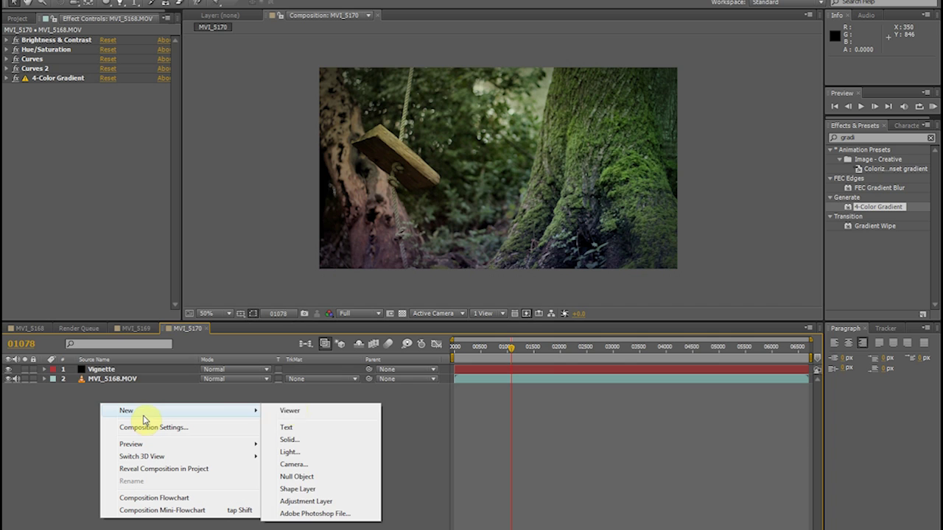
pyautogui.click(313, 440)
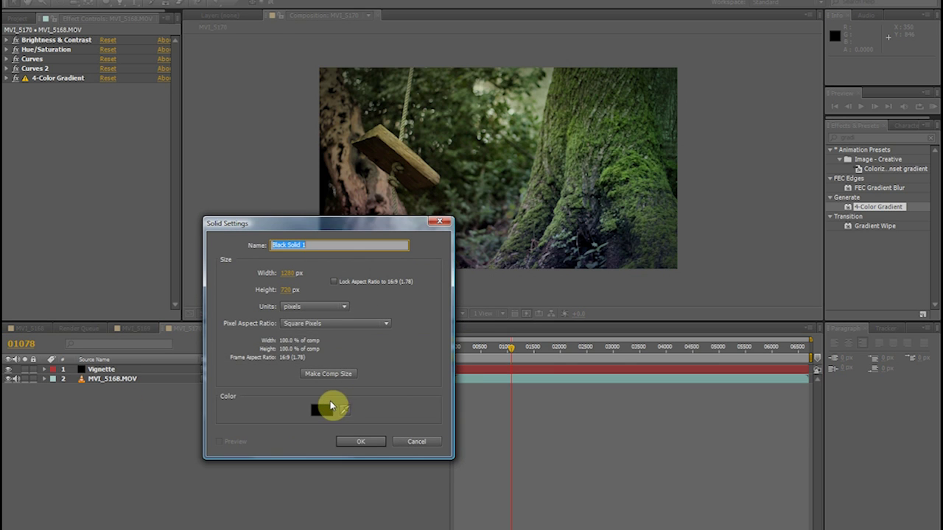
pyautogui.write('Letterbox')
pyautogui.press('Return')
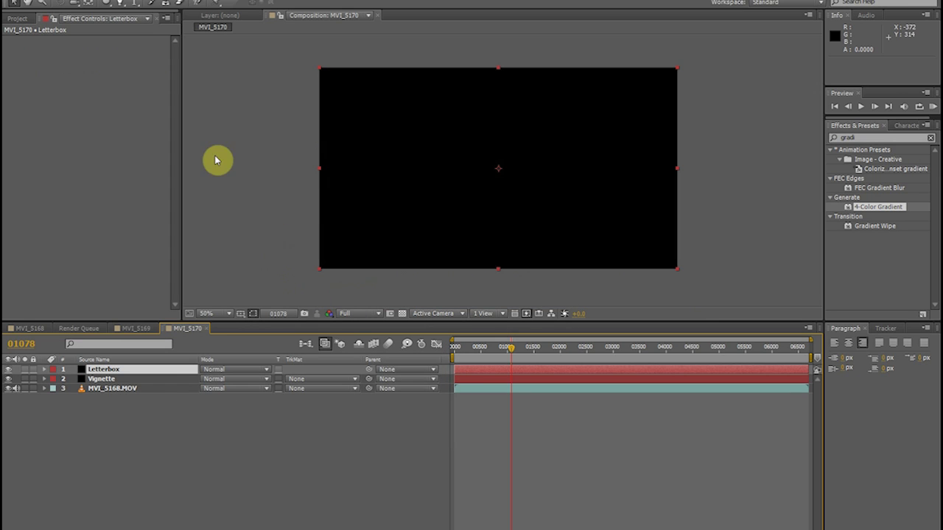
# Step: Turn on the Proportional Grid and draw a rectangle mask across the Letterbox's middle band
pyautogui.click(241, 314)
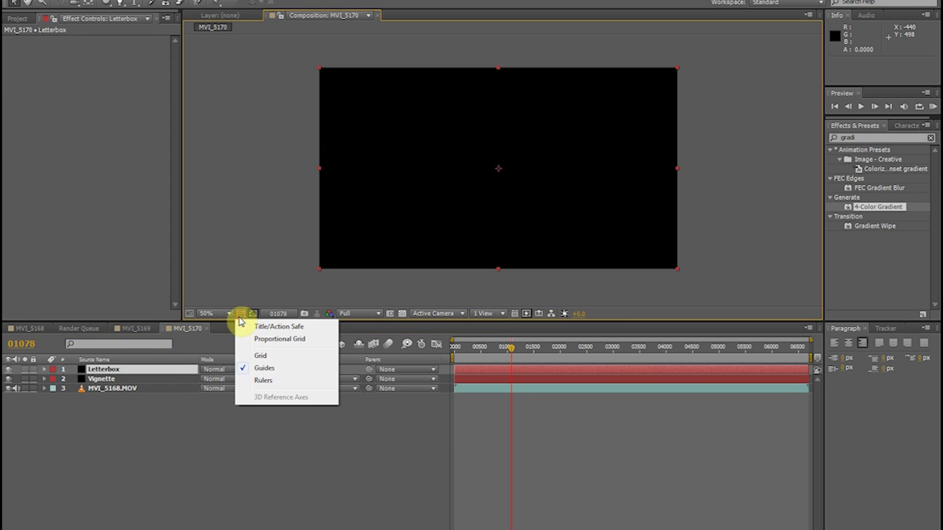
pyautogui.click(253, 339)
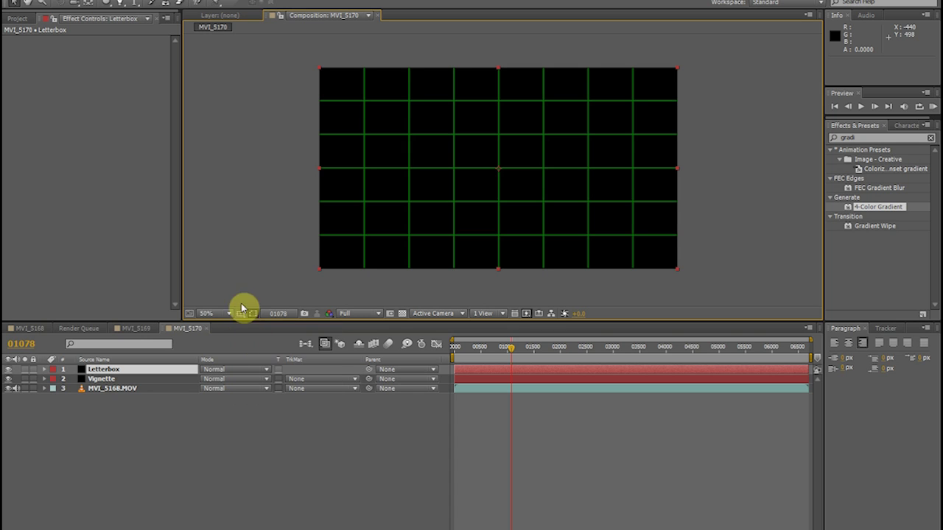
pyautogui.click(112, 4)
pyautogui.click(130, 3)
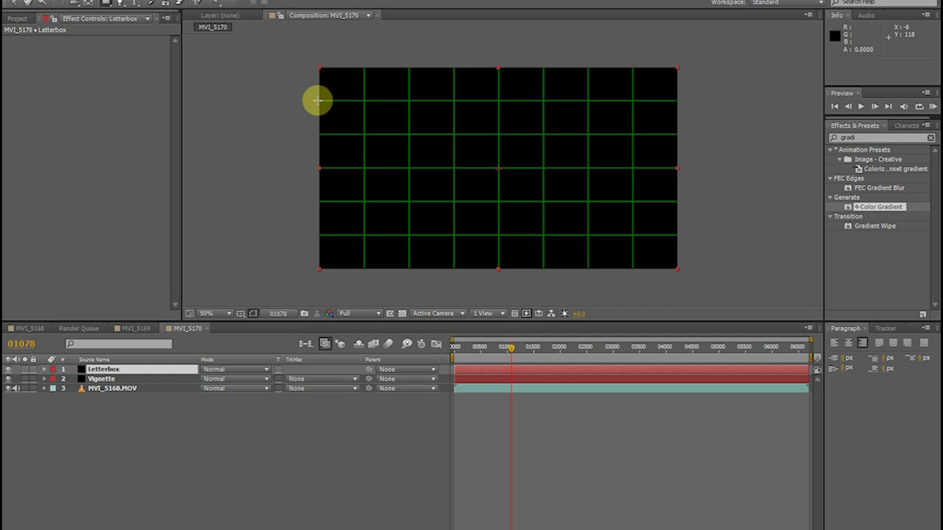
pyautogui.moveTo(317, 100); pyautogui.dragTo(681, 236)
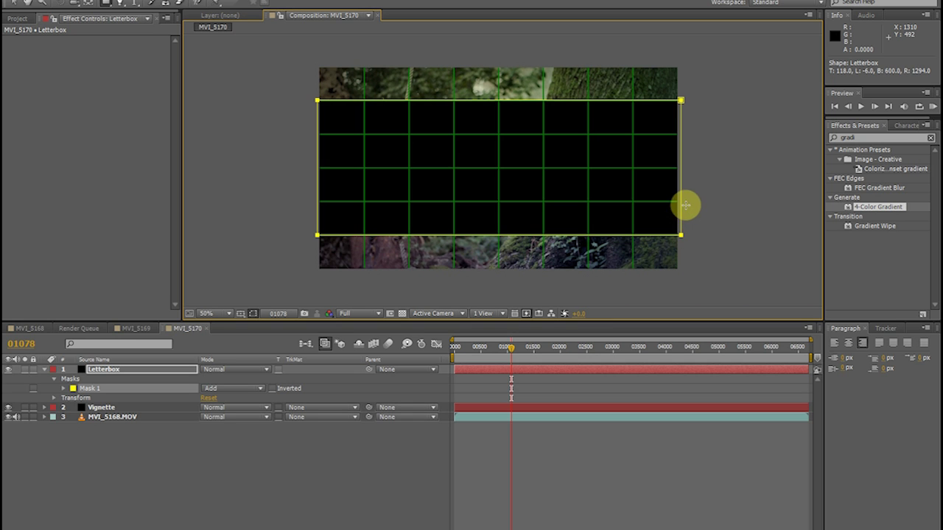
# Step: Set Mask 1 to Subtract, leaving black bars, and hide the grid
pyautogui.click(256, 389)
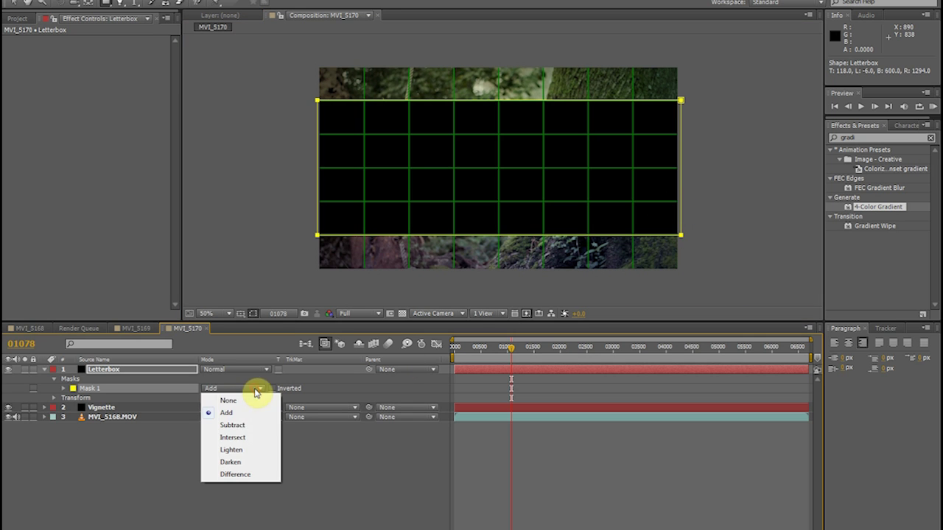
pyautogui.click(243, 426)
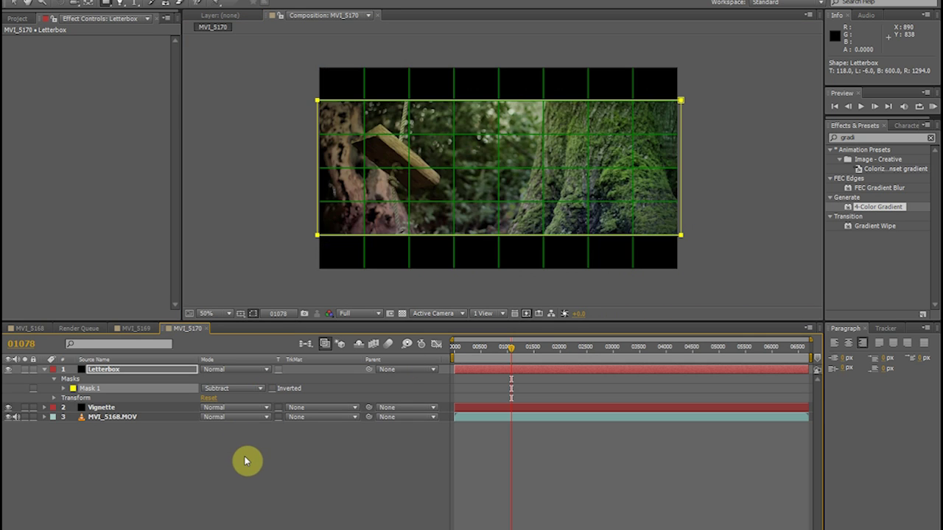
pyautogui.click(239, 315)
pyautogui.click(254, 343)
pyautogui.click(233, 466)
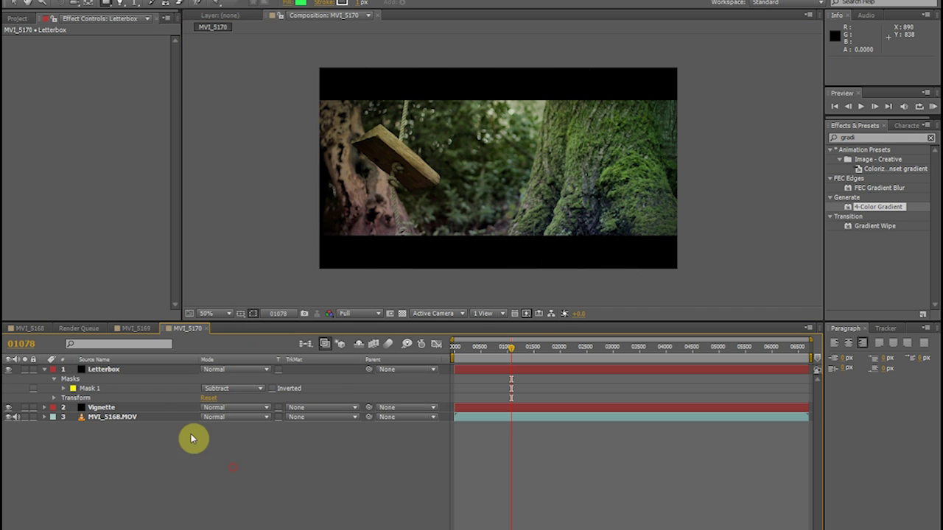
# Step: Scale the Letterbox solid to 100%, 107% by dragging its top handle upward
pyautogui.click(45, 369)
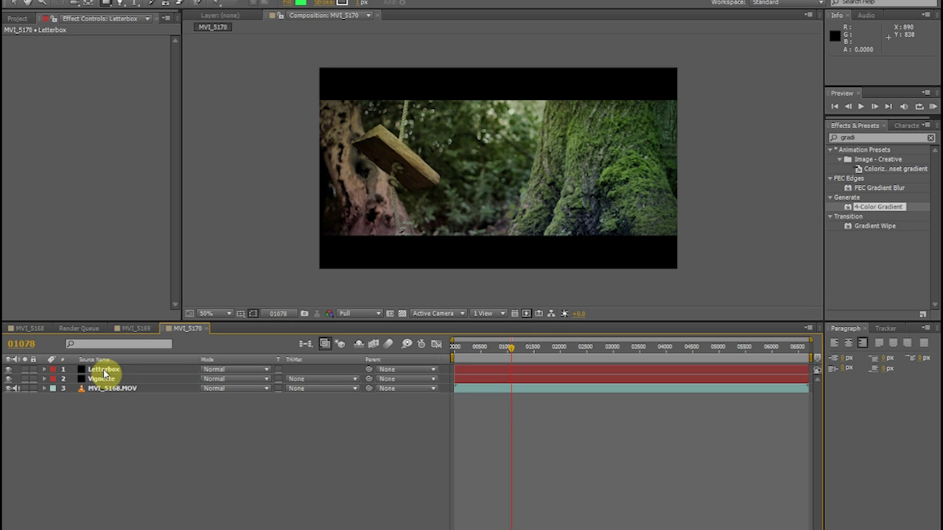
pyautogui.click(105, 370)
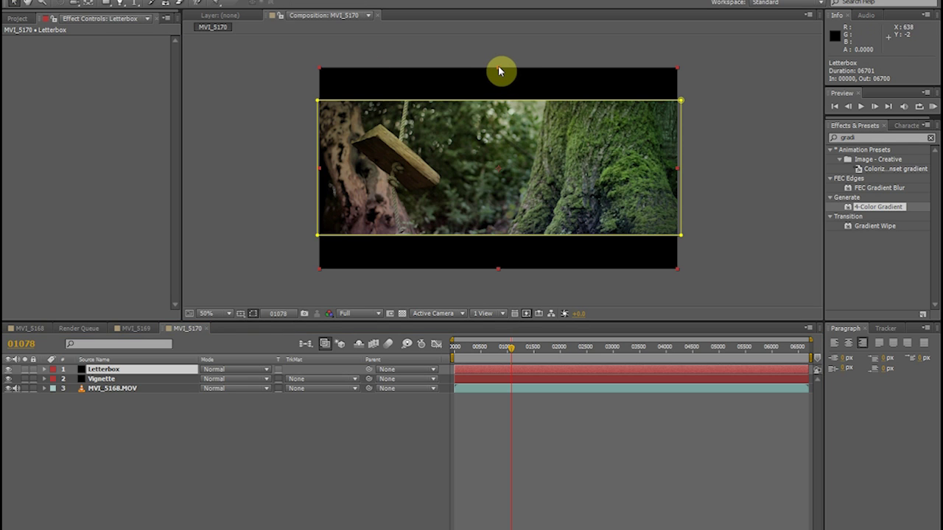
pyautogui.moveTo(499, 70); pyautogui.dragTo(494, 64)
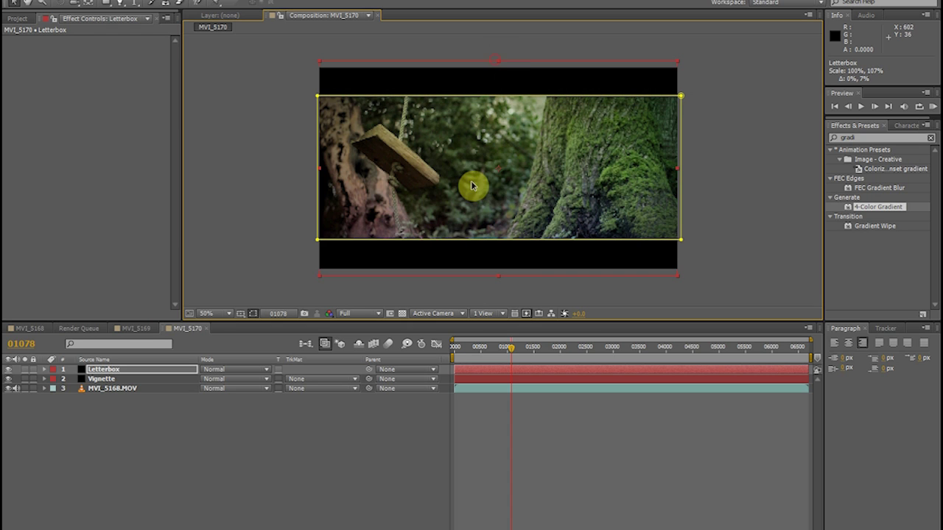
pyautogui.click(254, 505)
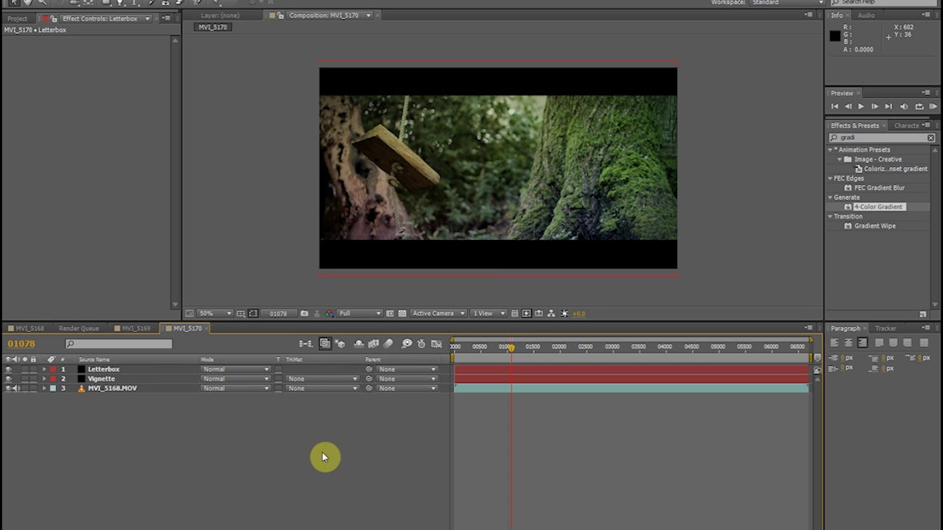
pyautogui.click(126, 389)
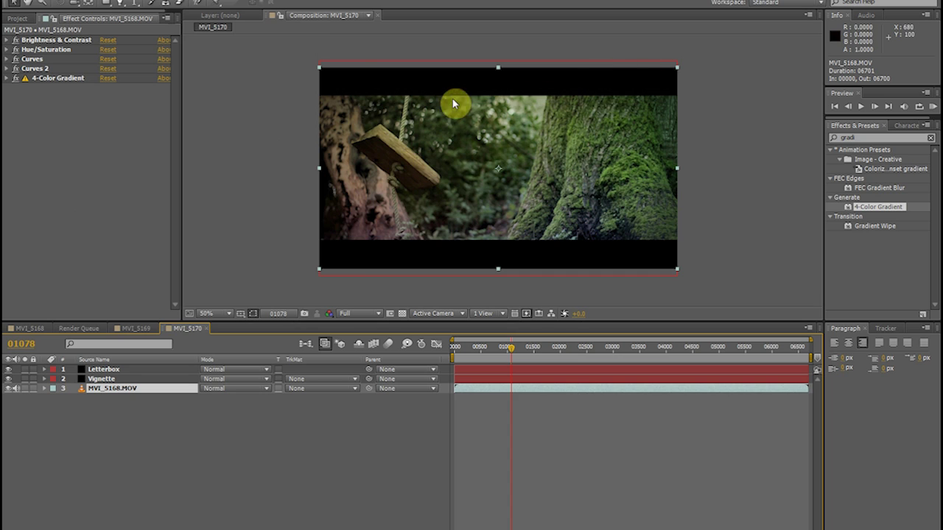
# Step: Set the Brightness & Contrast Brightness value to -4
pyautogui.click(7, 40)
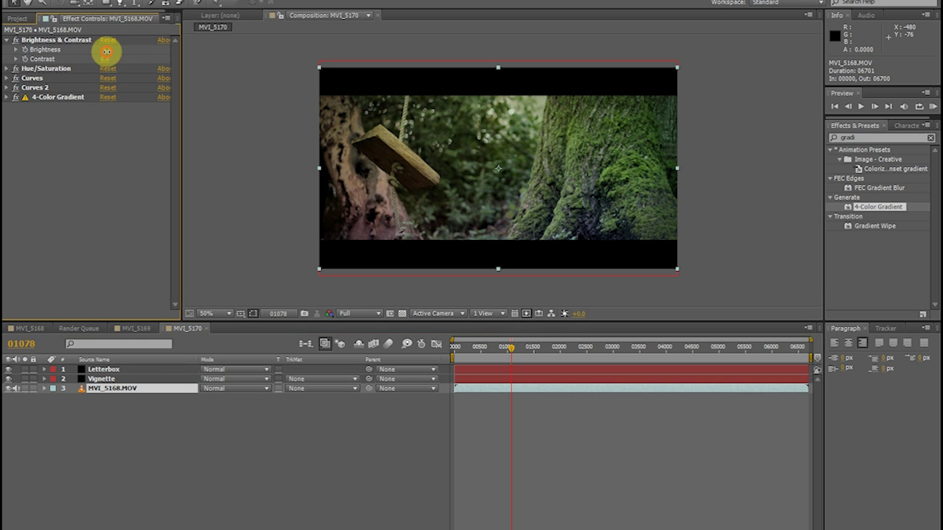
pyautogui.click(109, 49)
pyautogui.write('-4')
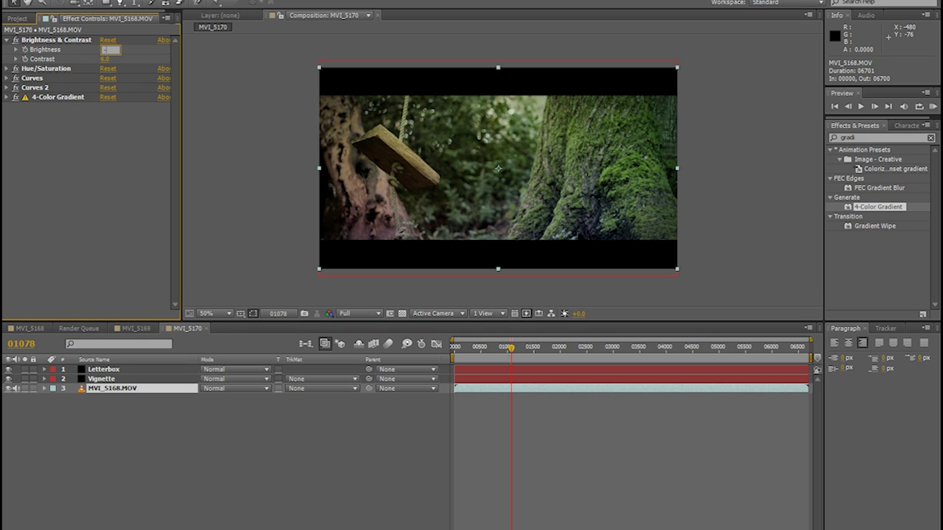
pyautogui.press('Return')
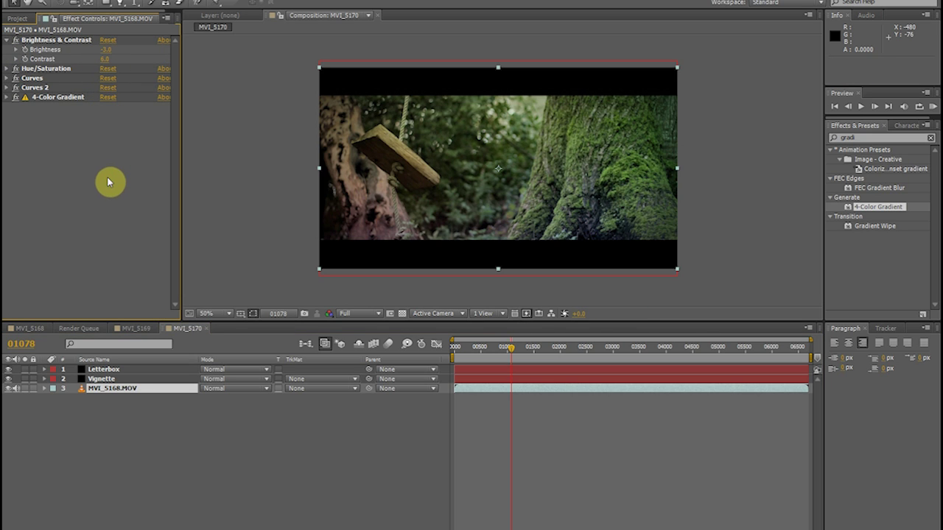
# Step: Pull the first Curves effect's red channel point slightly down
pyautogui.click(7, 79)
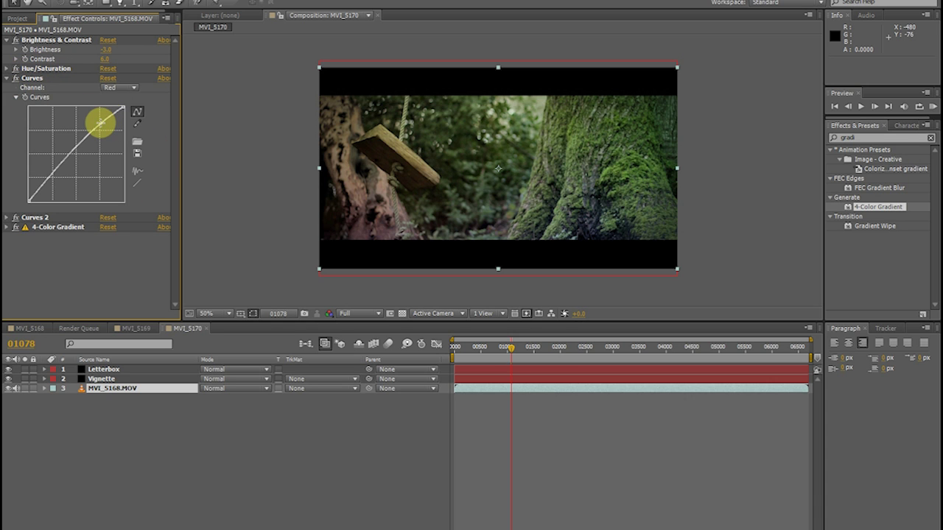
pyautogui.moveTo(102, 122); pyautogui.dragTo(103, 128)
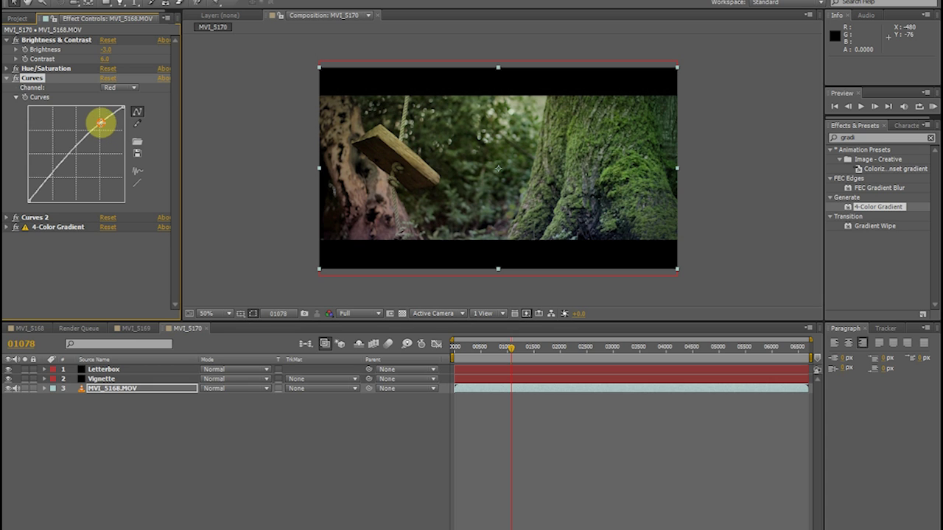
pyautogui.click(6, 79)
pyautogui.click(7, 42)
pyautogui.click(265, 461)
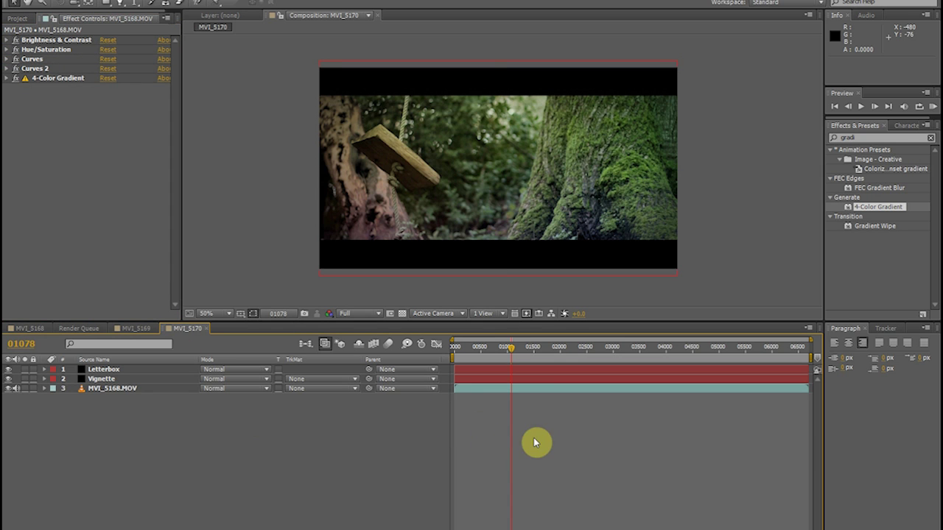
pyautogui.click(30, 328)
pyautogui.click(194, 329)
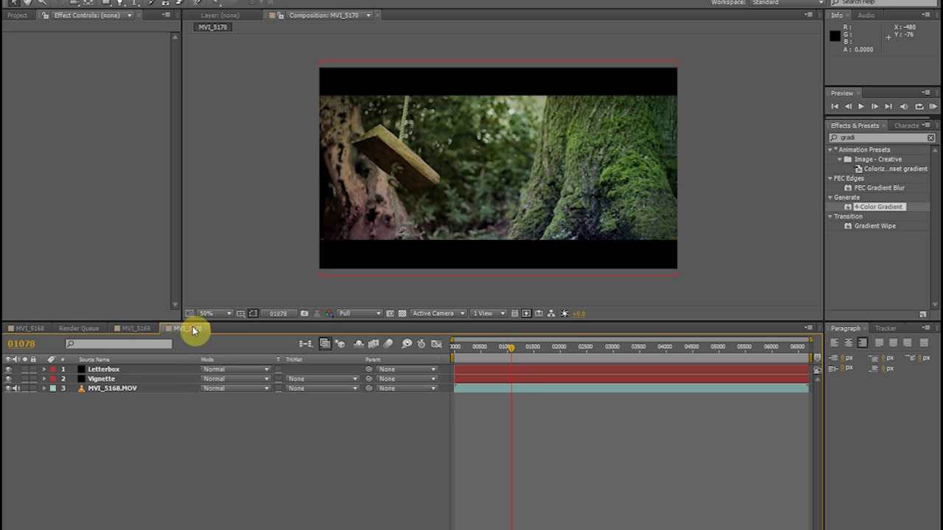
pyautogui.click(211, 314)
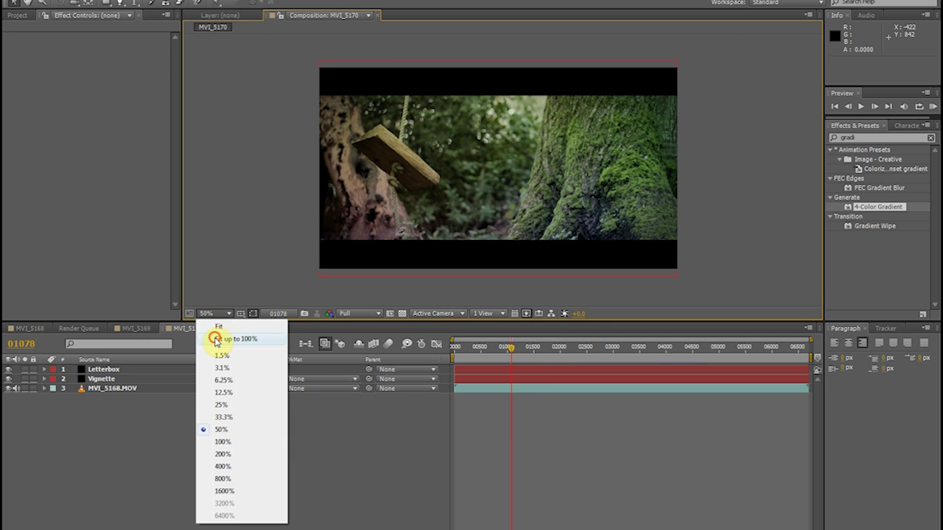
pyautogui.click(220, 339)
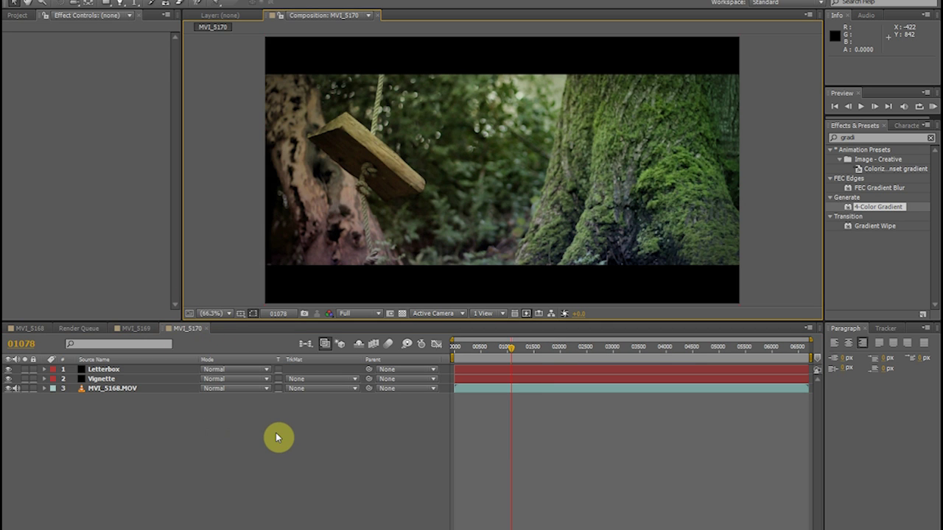